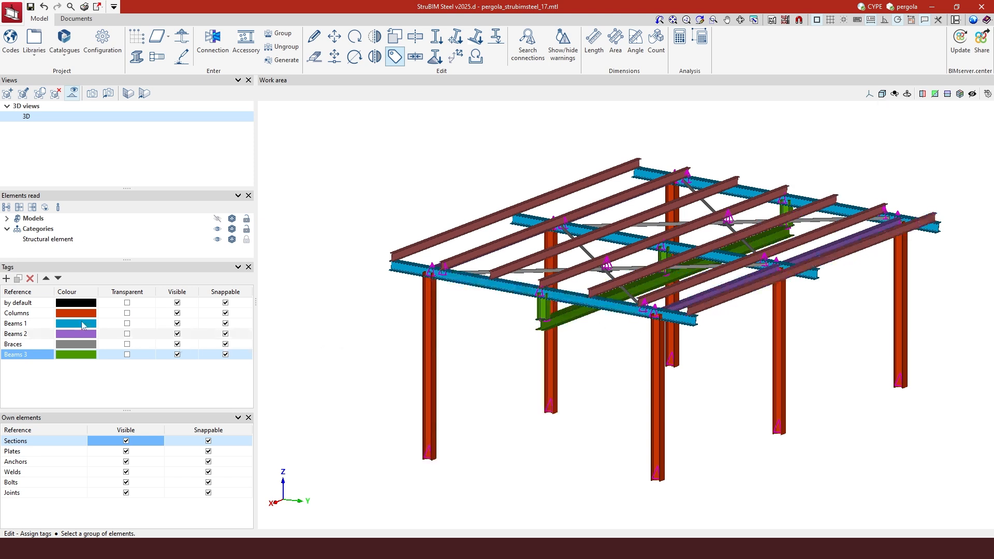
Create a new tag named Purlins with a dark grey colour
click(7, 279)
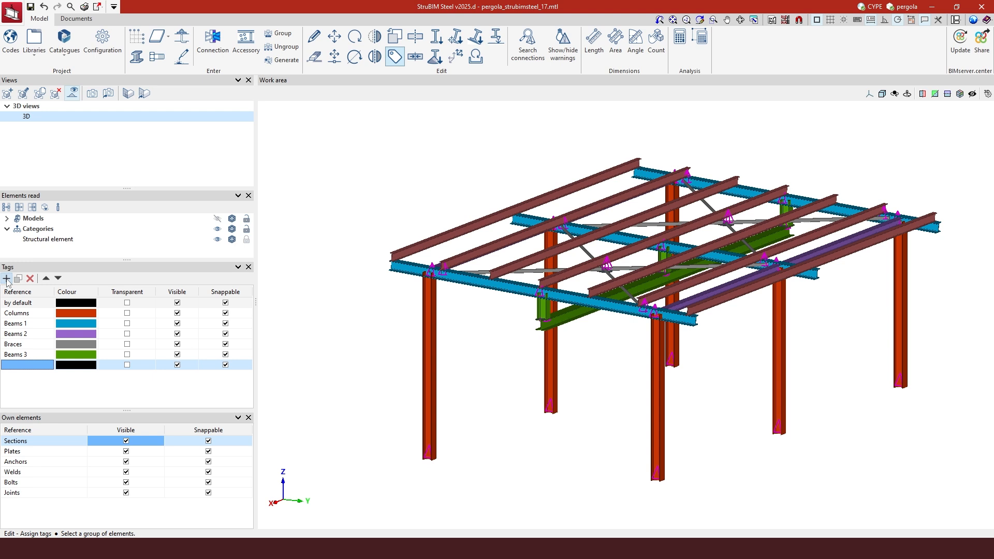
click(32, 365)
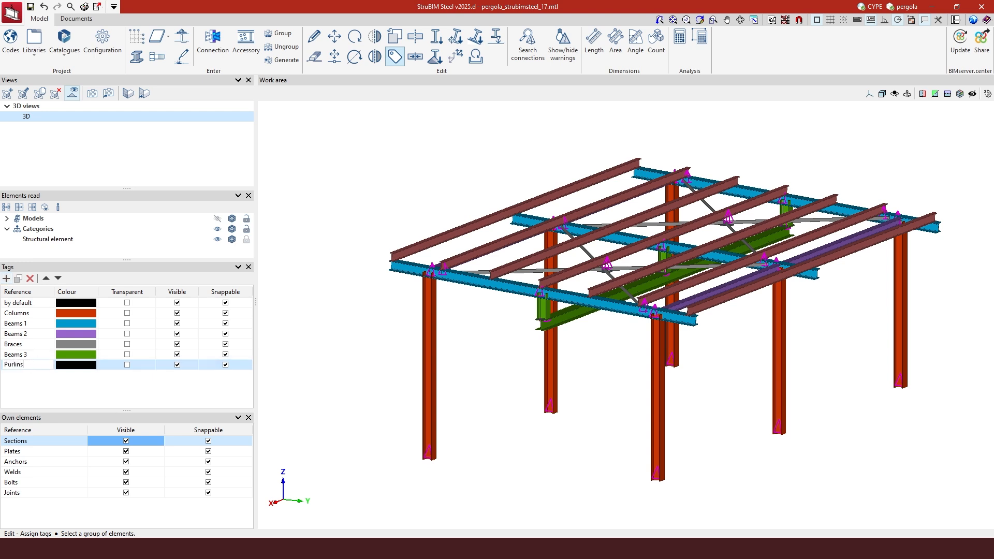
click(85, 365)
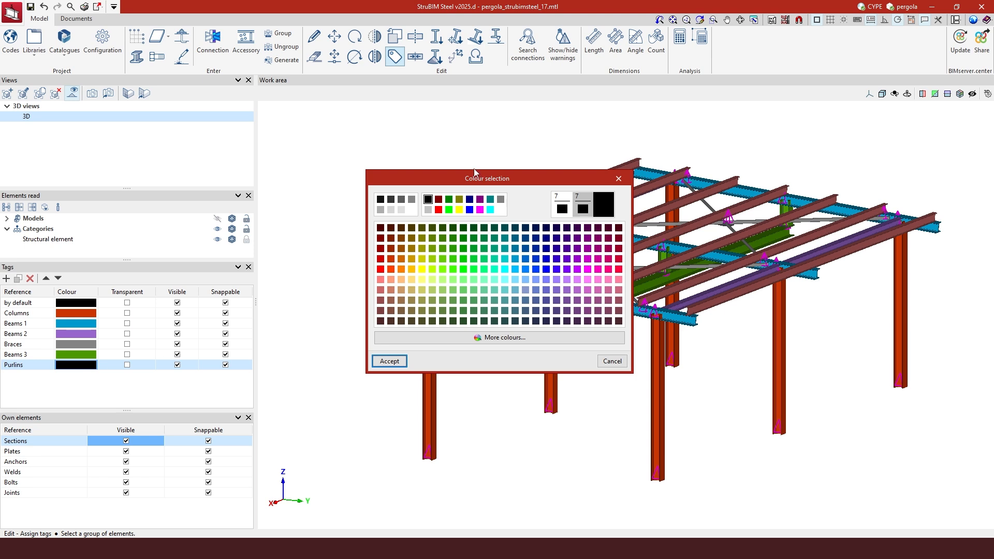
click(402, 204)
click(396, 359)
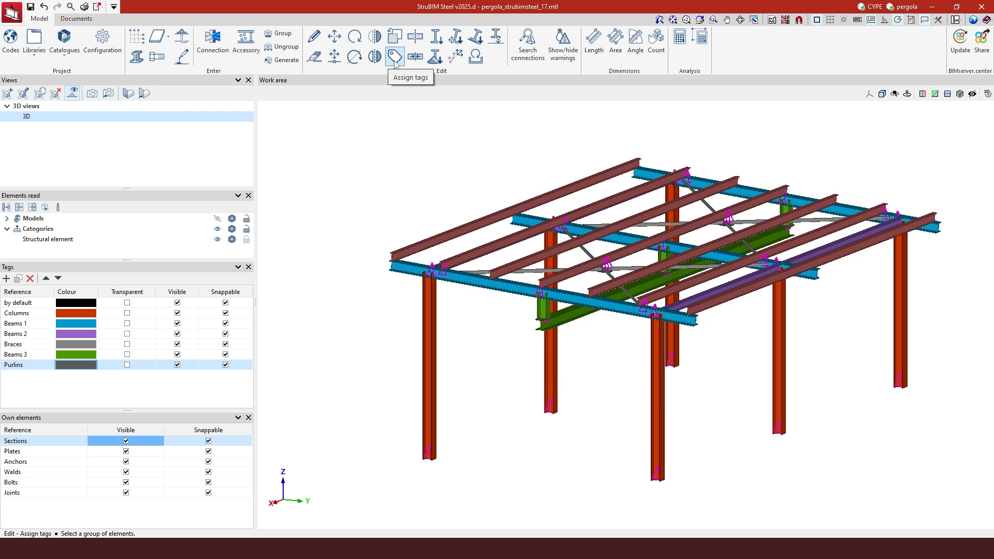
Select all seven roof purlins and assign them the Purlins tag
click(462, 227)
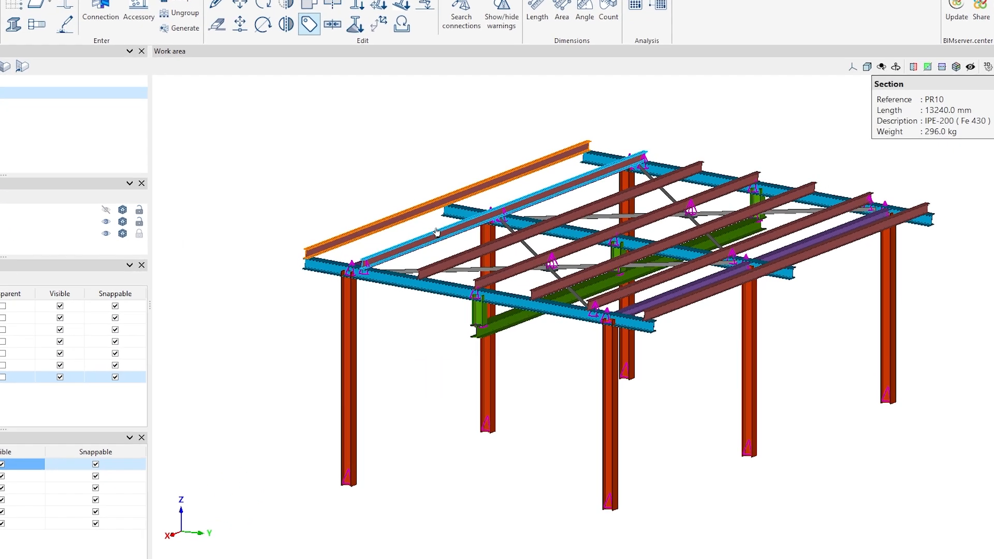
click(437, 232)
click(487, 249)
click(534, 262)
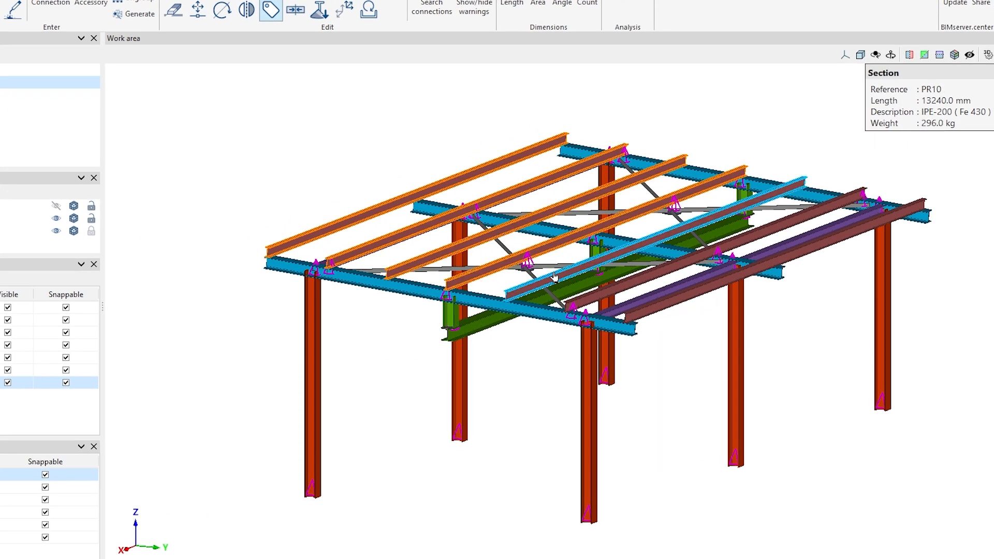
click(554, 277)
click(616, 287)
click(659, 311)
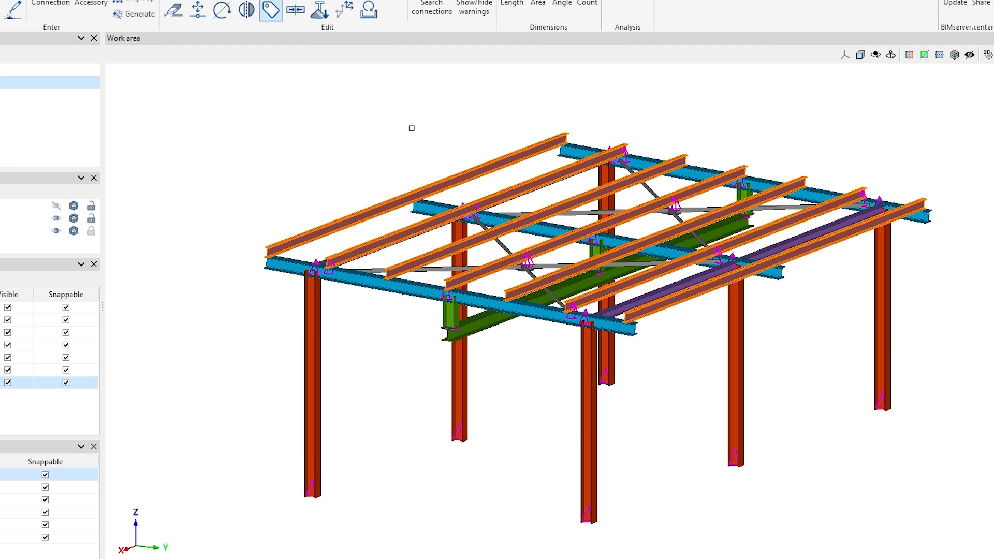
right_click(406, 125)
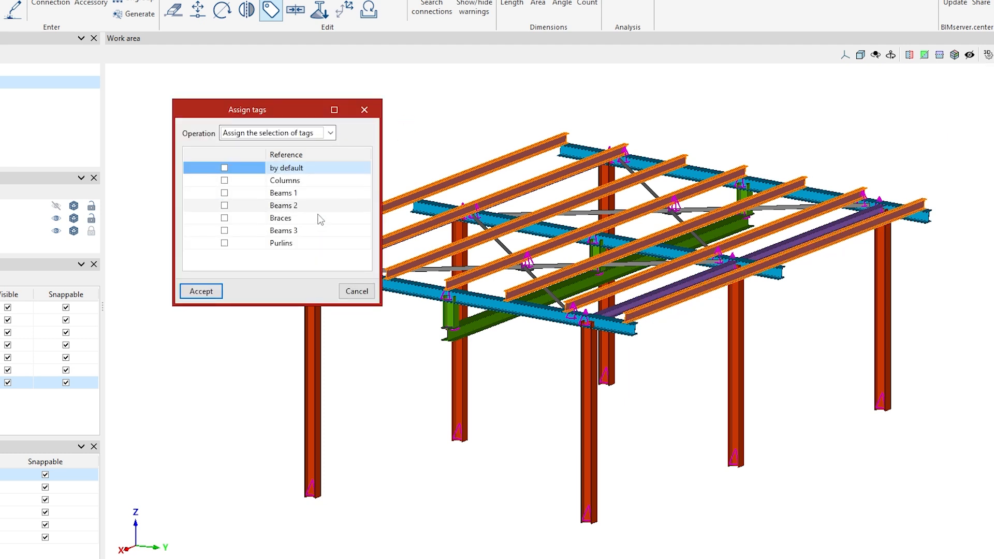
click(225, 243)
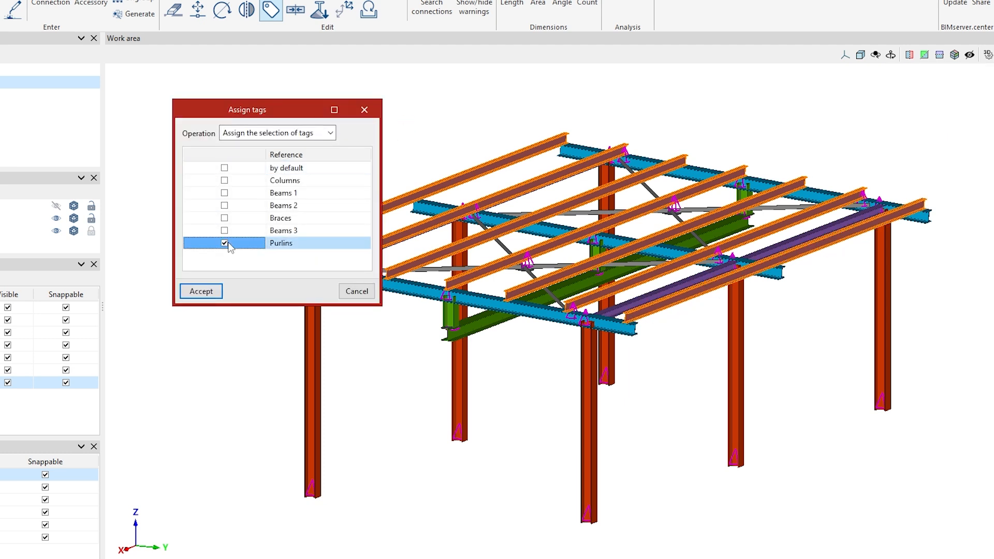
click(202, 292)
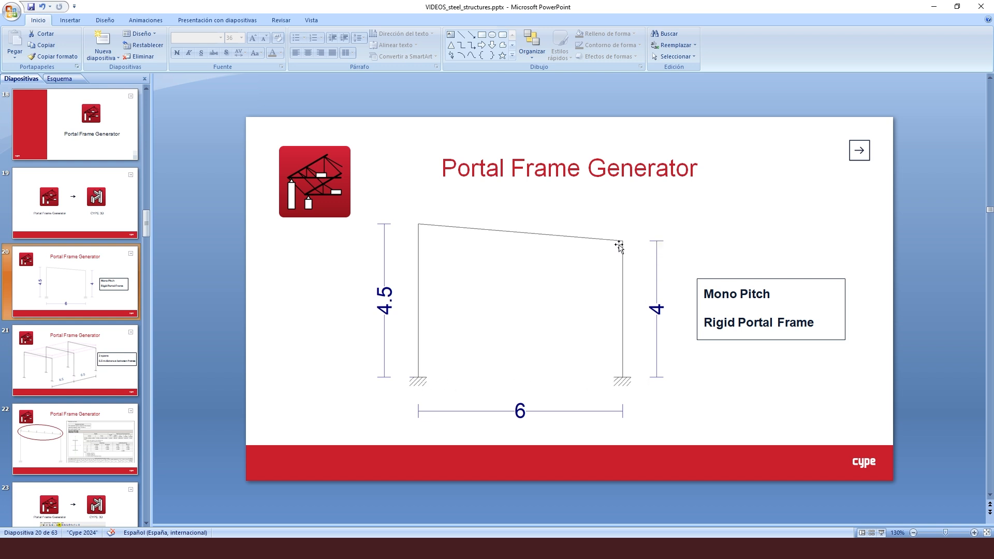
View PowerPoint slide 21 with two 6.5 m spans, then return to the StruBIM Steel pergola model
click(75, 362)
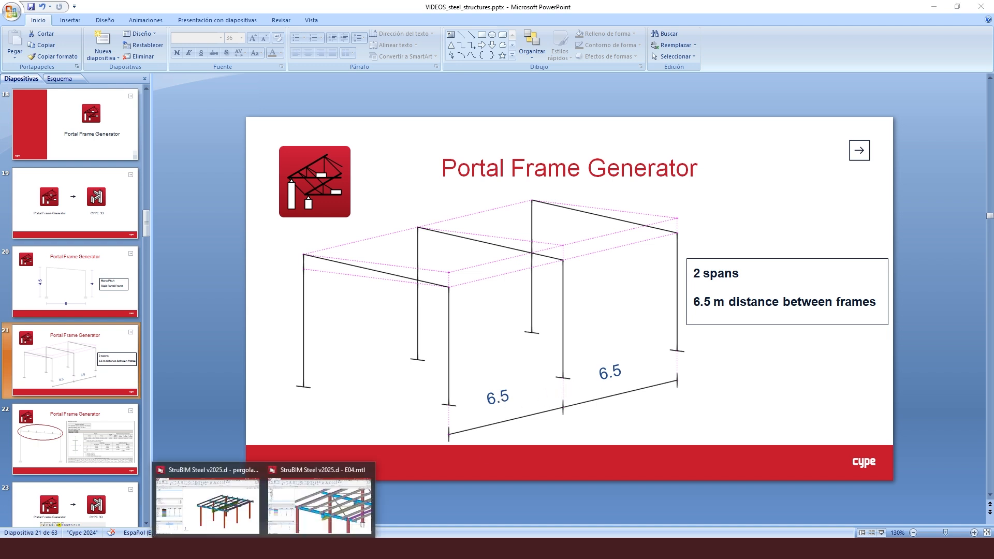
click(234, 508)
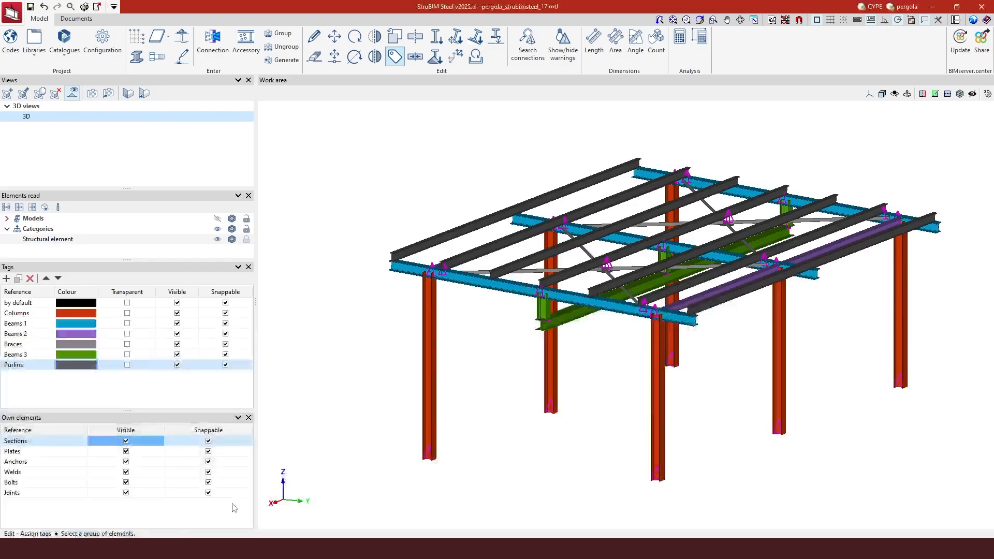
Replace grid G1 with a new G1 holding X-direction lines A, B and C
click(136, 37)
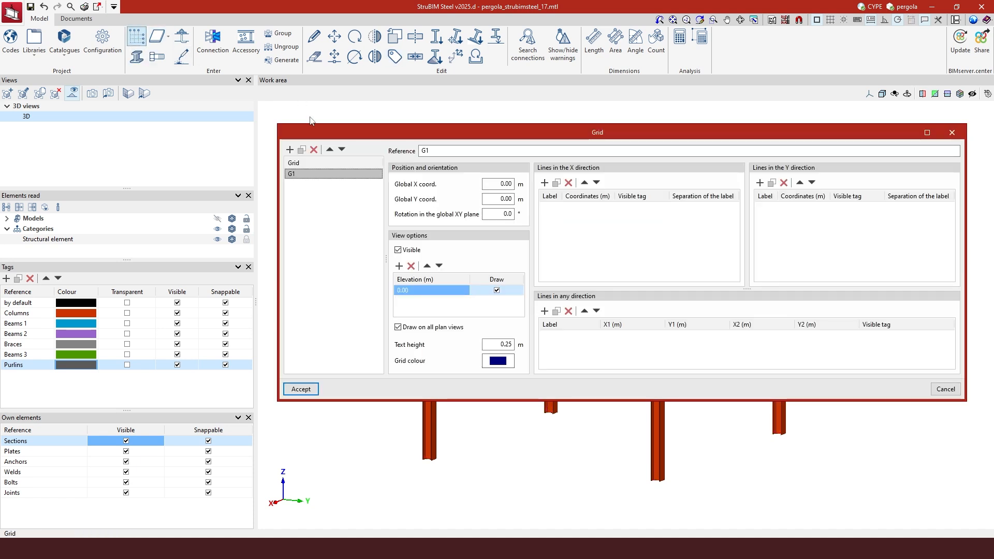
click(314, 150)
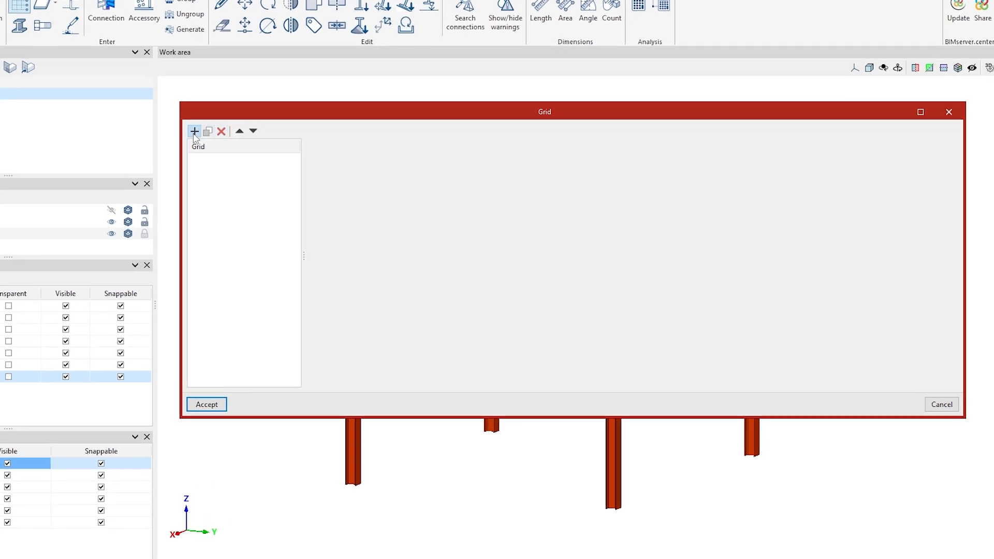
click(194, 131)
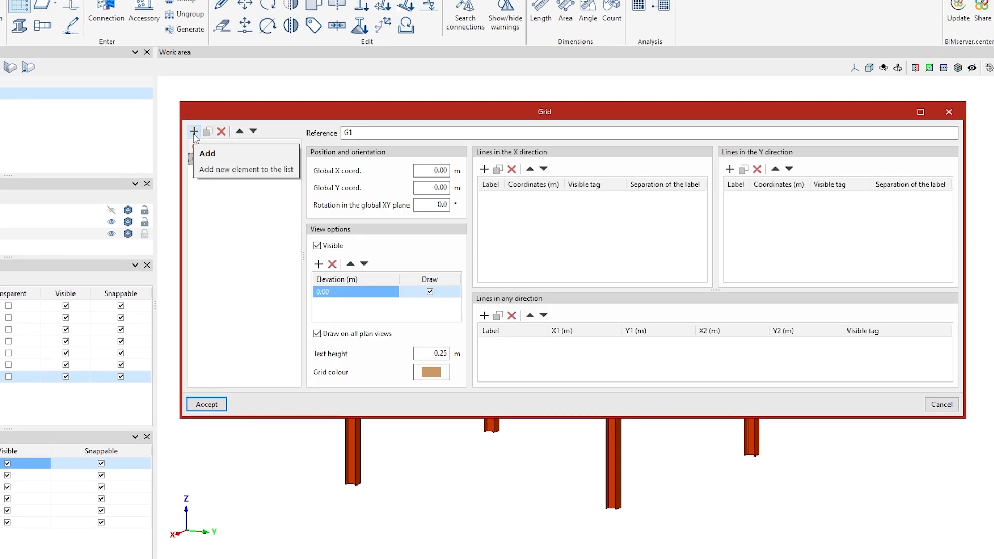
double_click(371, 135)
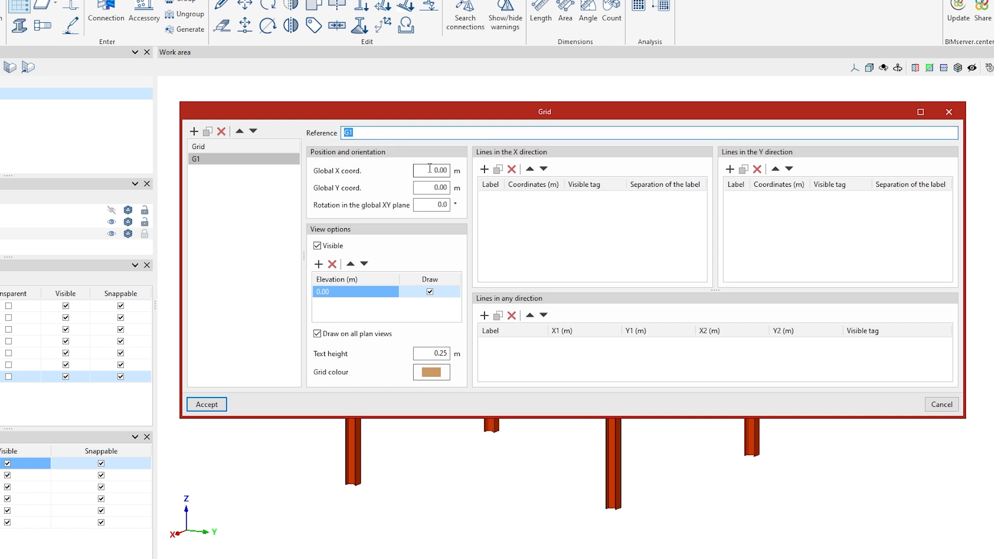
click(434, 187)
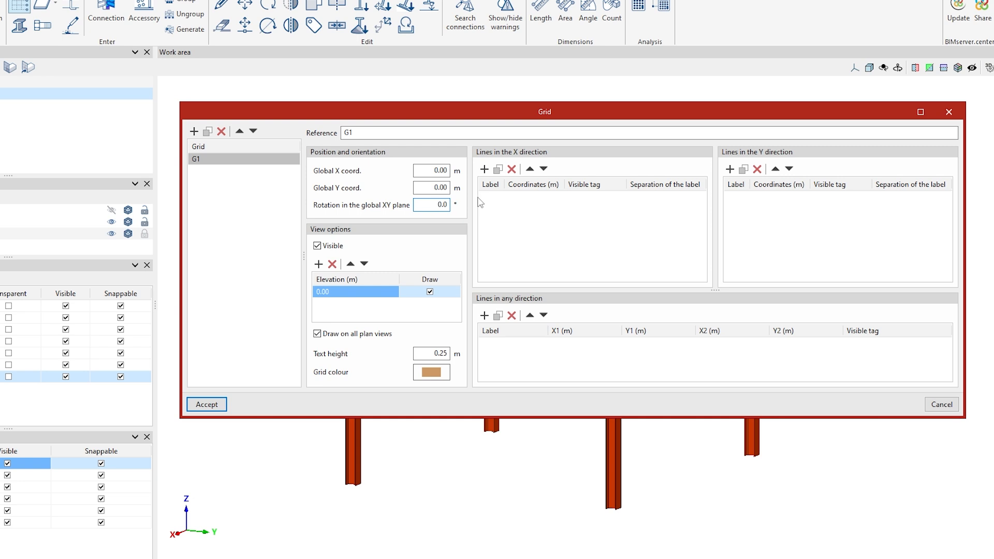
click(484, 169)
click(484, 169)
click(484, 169)
Set X lines B and C to 6.50 and 13.00 m
click(530, 197)
click(530, 209)
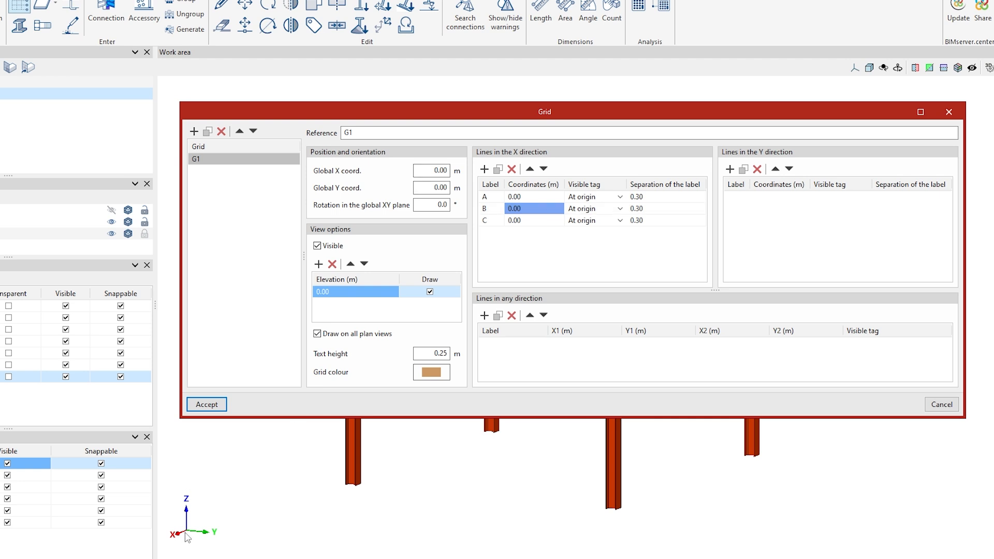
drag(781, 111, 473, 39)
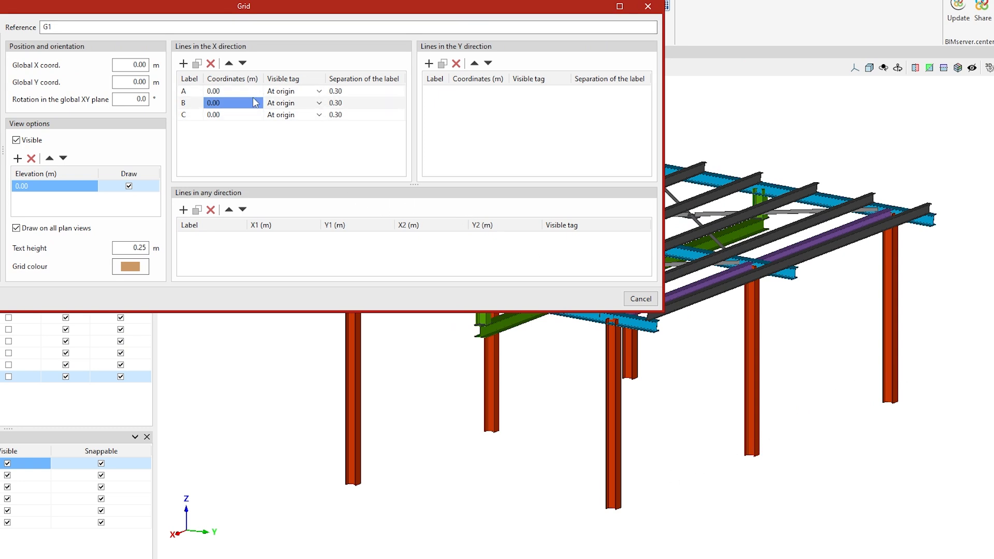
click(226, 104)
text(6)
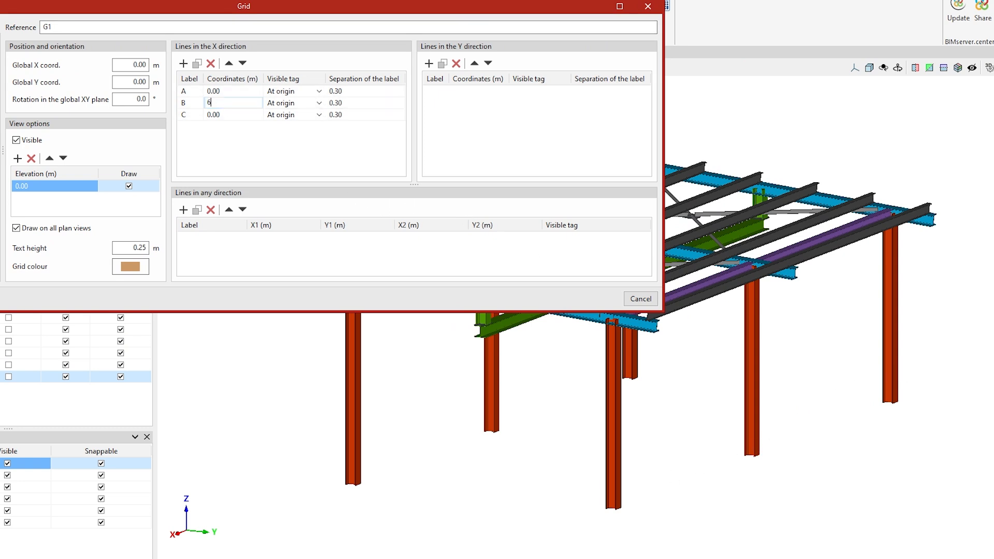
text(.5)
click(223, 113)
click(222, 113)
text(13)
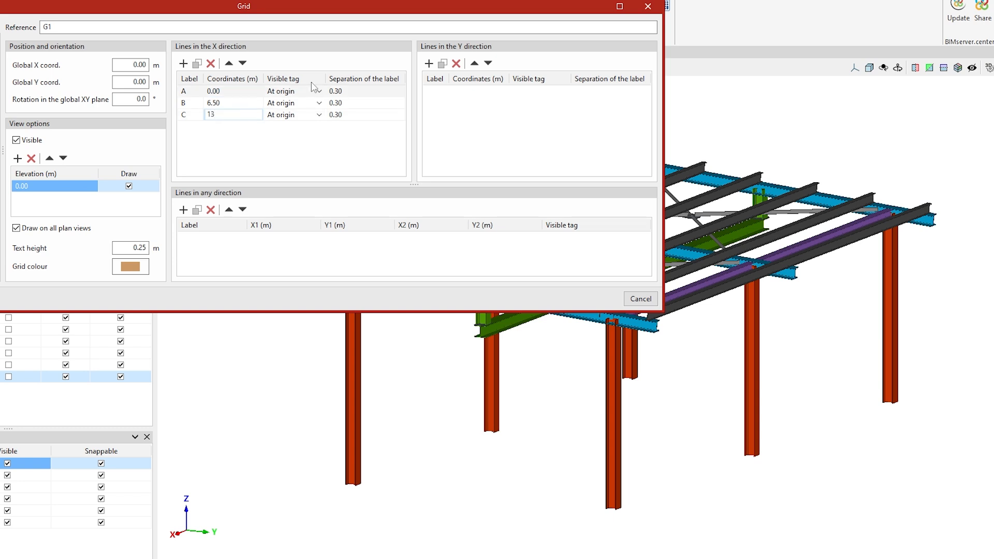
key(Return)
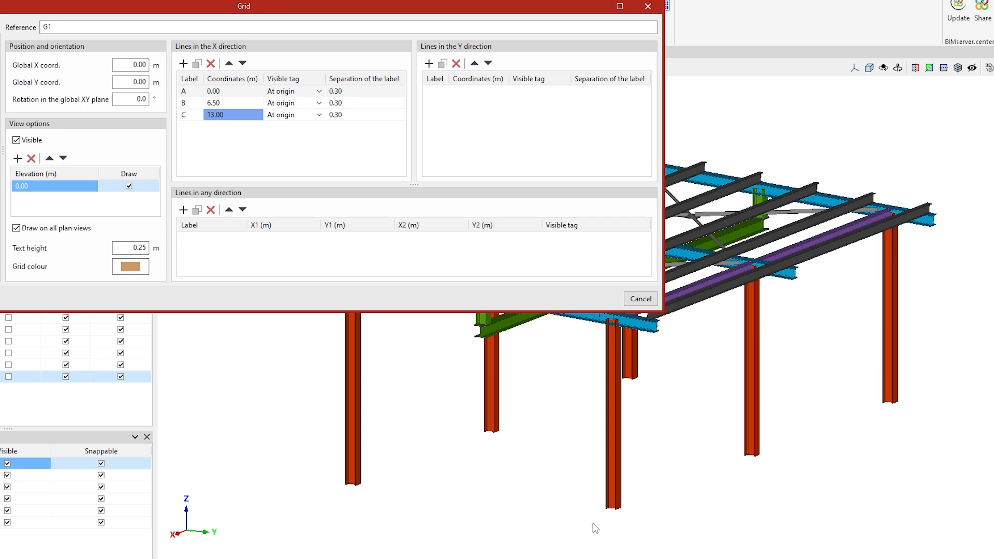
Add Y-direction grid lines 1, 2 and 3 at 0.00, 3.00 and 6.00 m
click(428, 63)
click(429, 63)
click(428, 63)
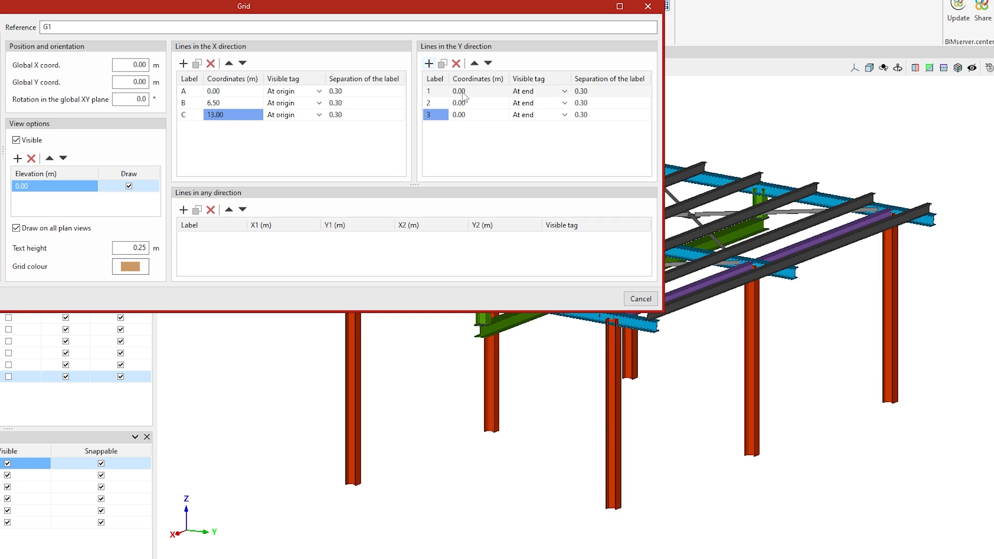
click(464, 103)
text(3)
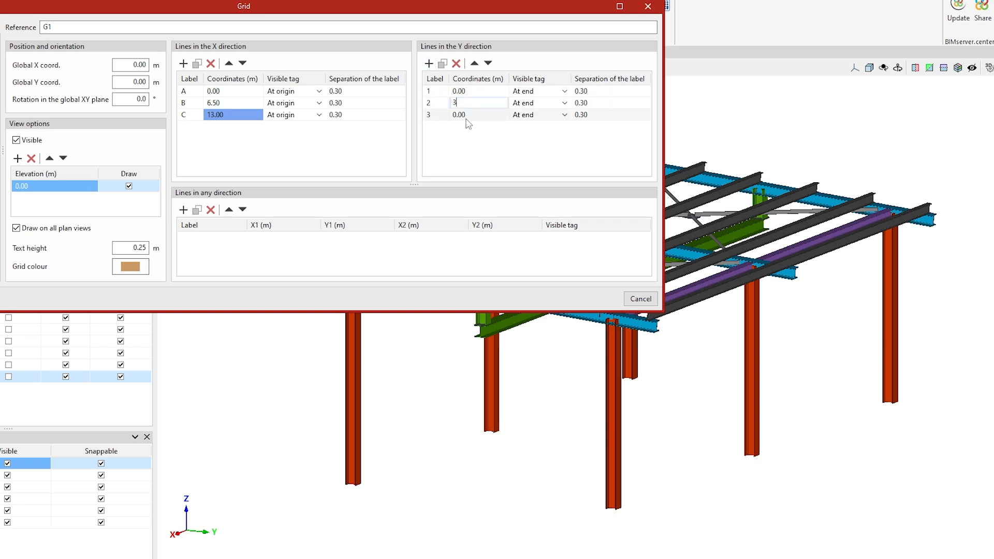
click(467, 114)
text(6)
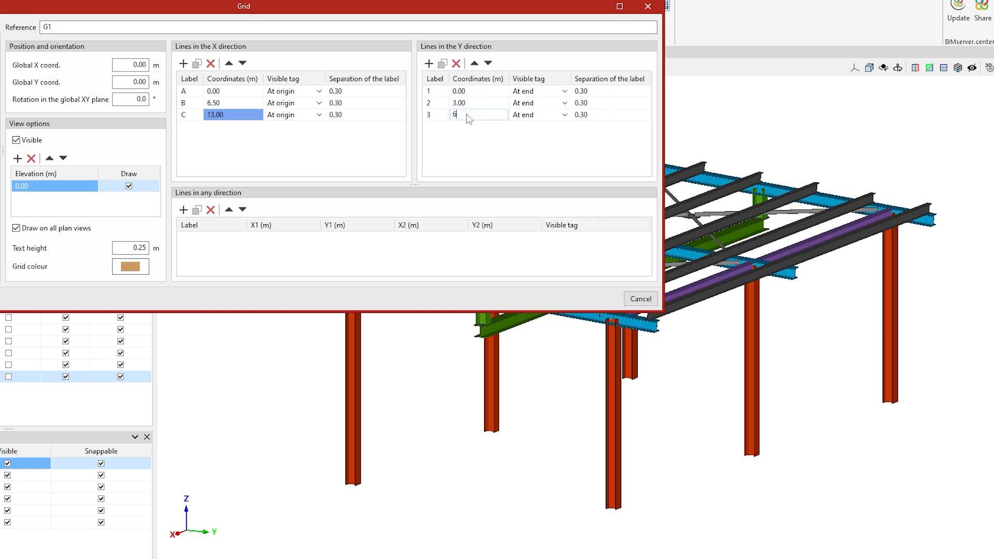
key(Return)
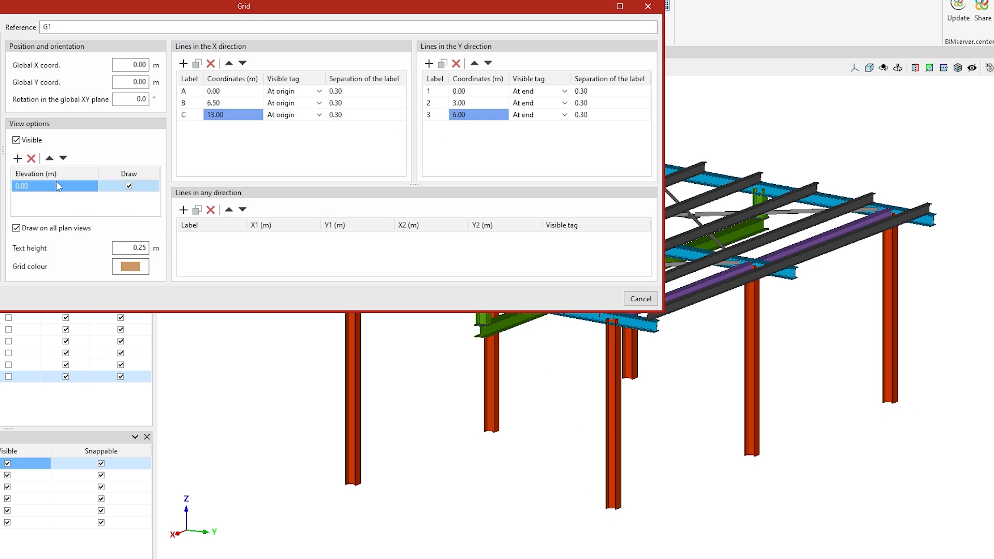
Add grid elevation levels at 4.00 and 4.50 m
click(18, 159)
click(26, 198)
text(4)
key(Return)
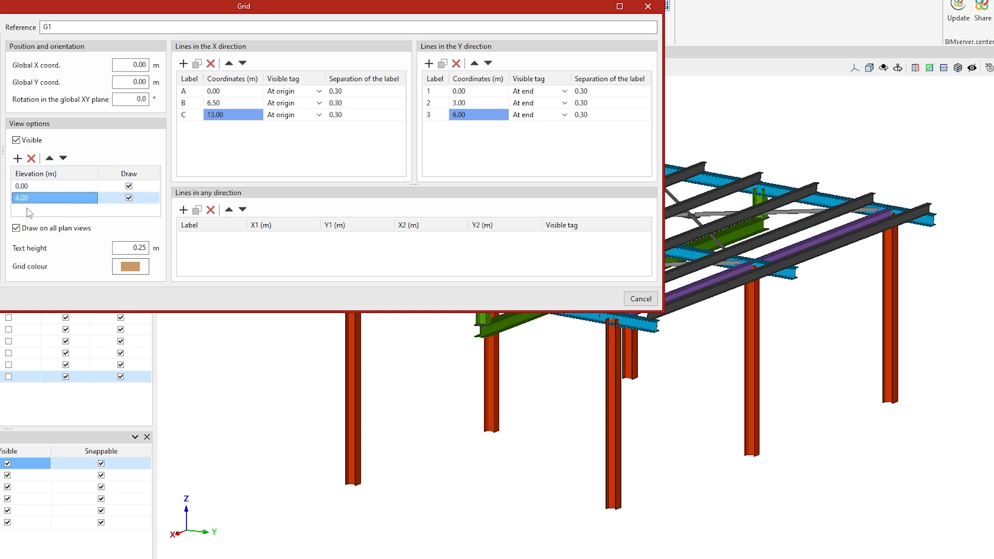
click(17, 158)
click(45, 210)
text(4.5)
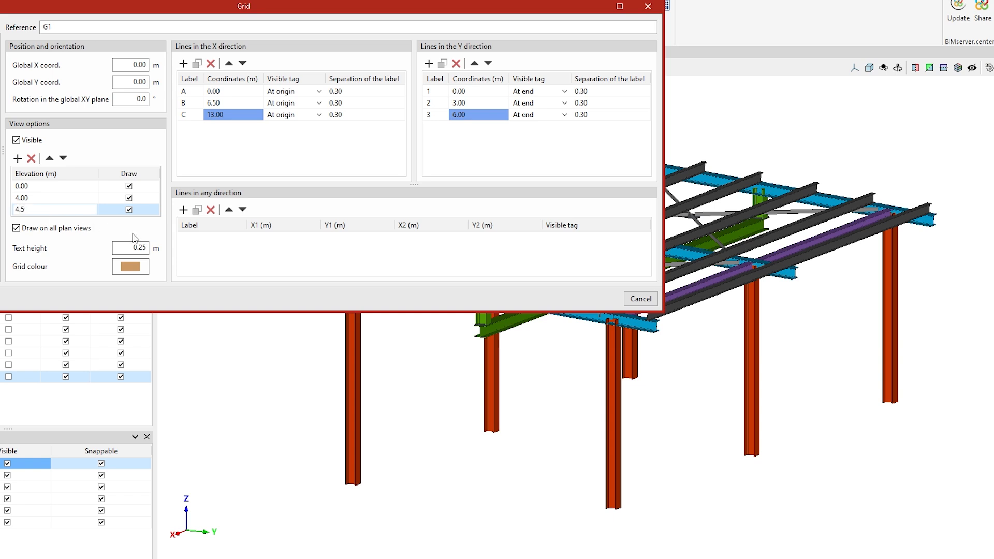
Draw grid G1 in dark blue and close the grid settings
click(131, 266)
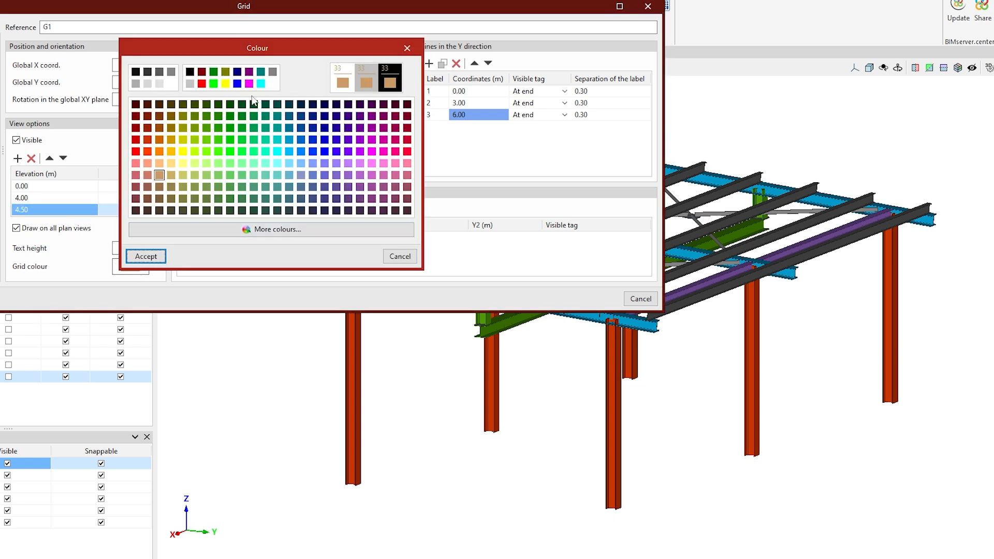
click(237, 73)
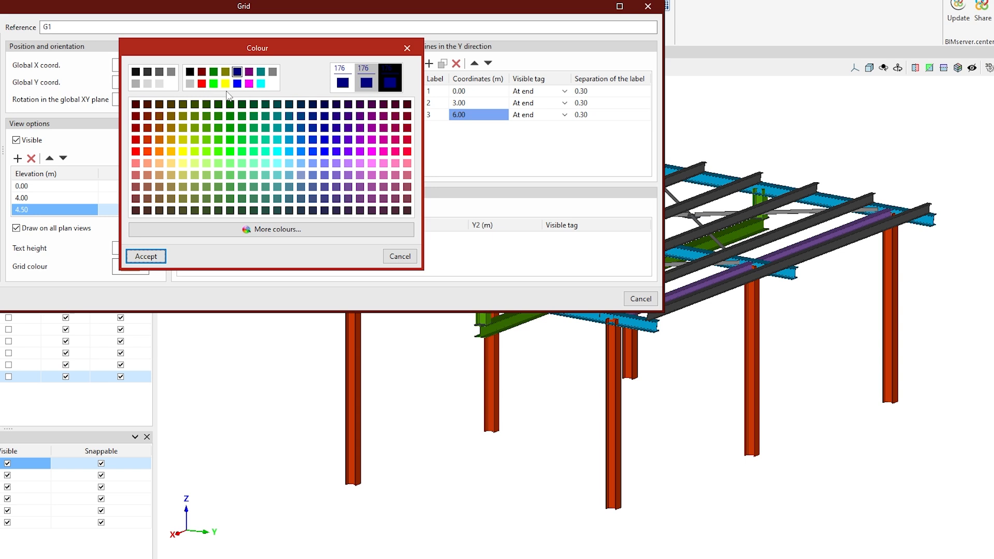
click(146, 257)
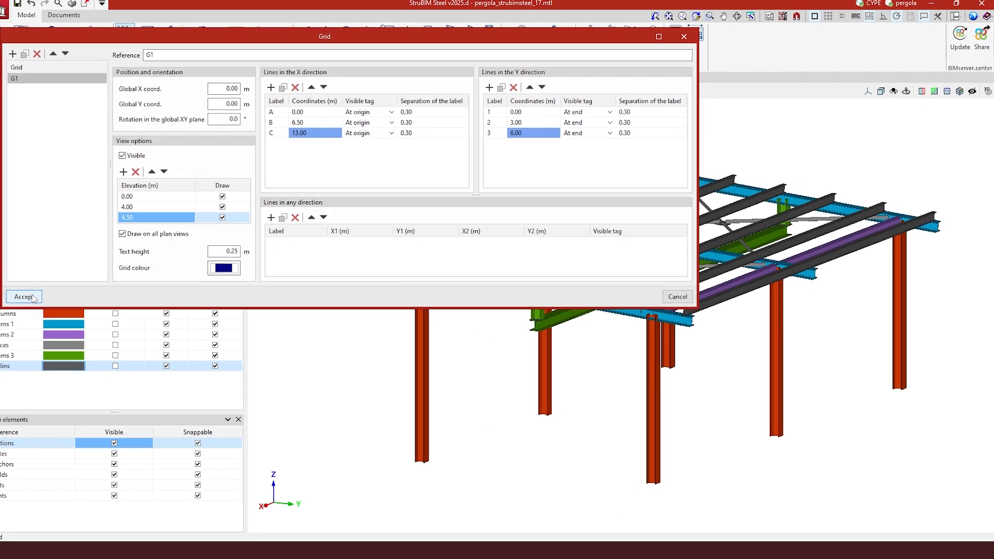
click(32, 297)
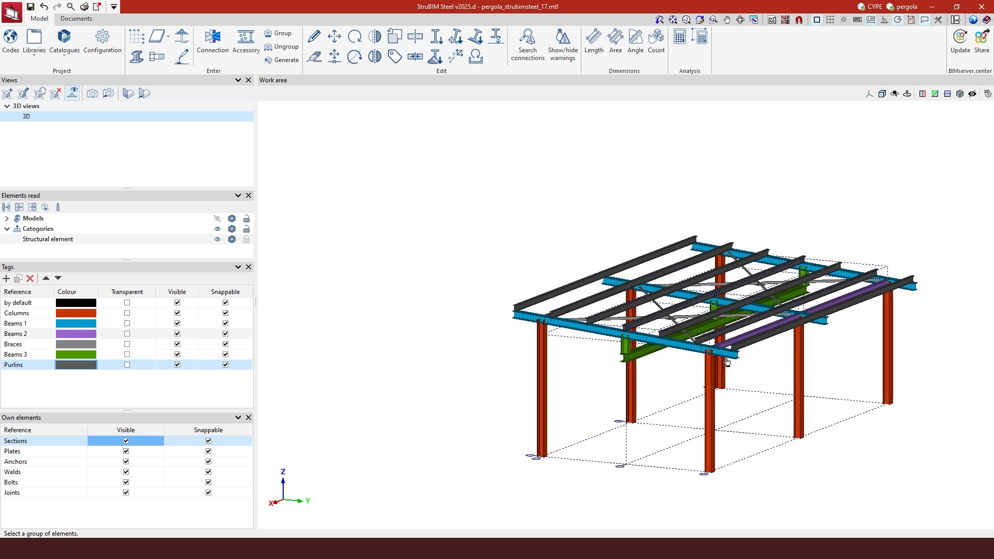
Hide all tag groups and all own elements, leaving only the dashed G1 grid wireframe
click(177, 291)
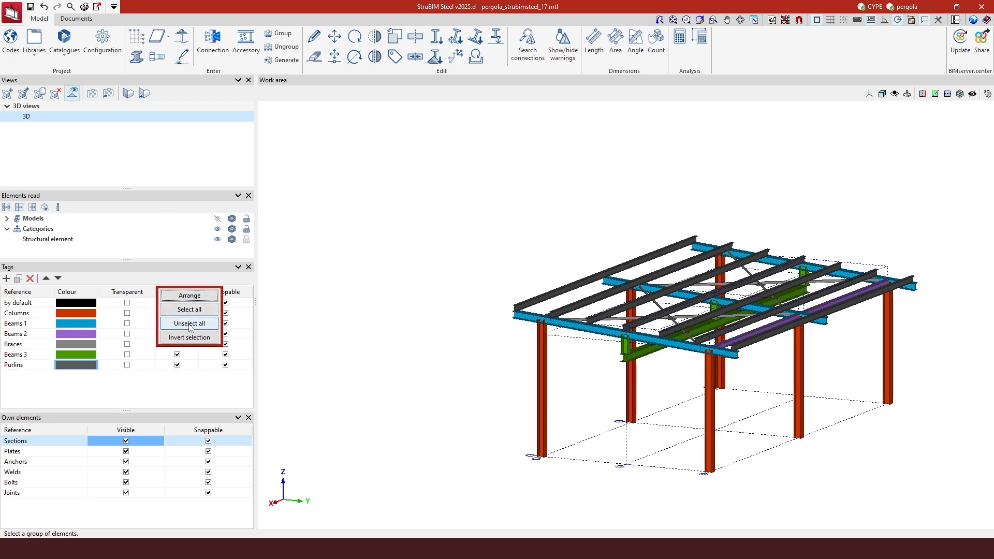
click(180, 285)
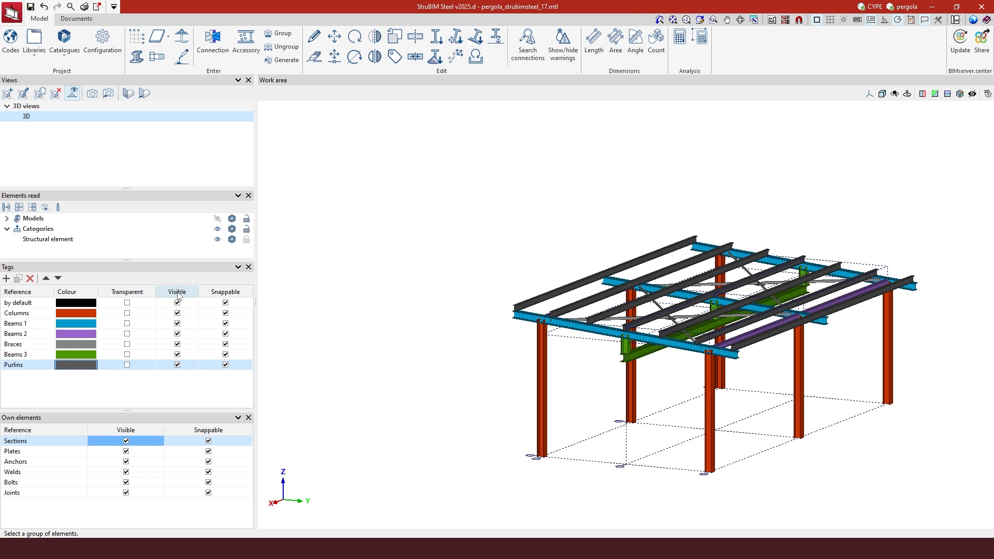
click(182, 294)
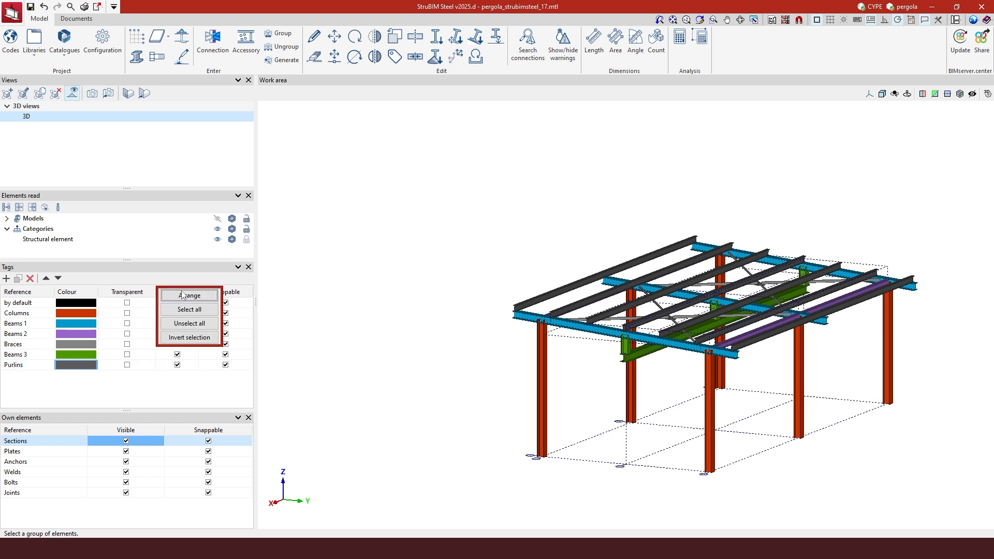
click(191, 323)
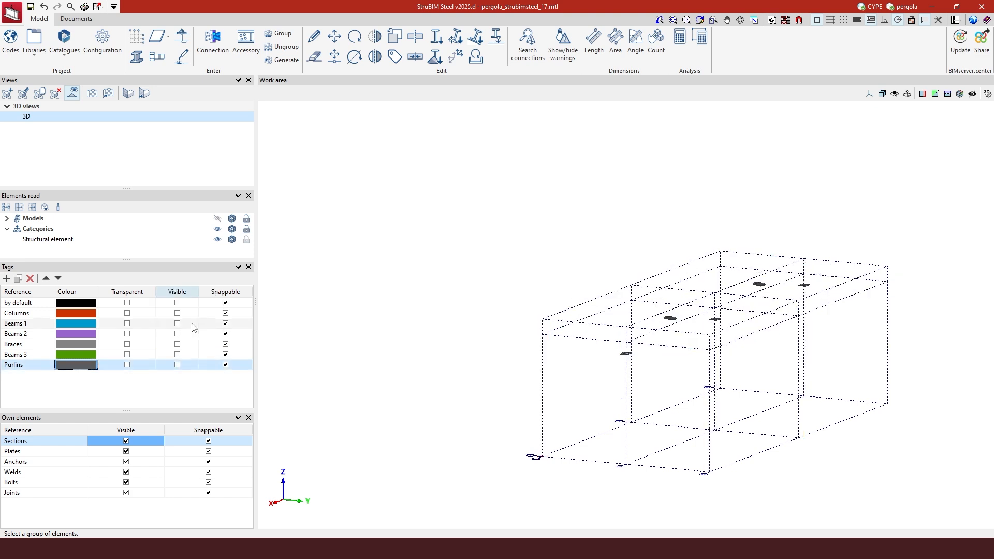
click(135, 429)
click(130, 463)
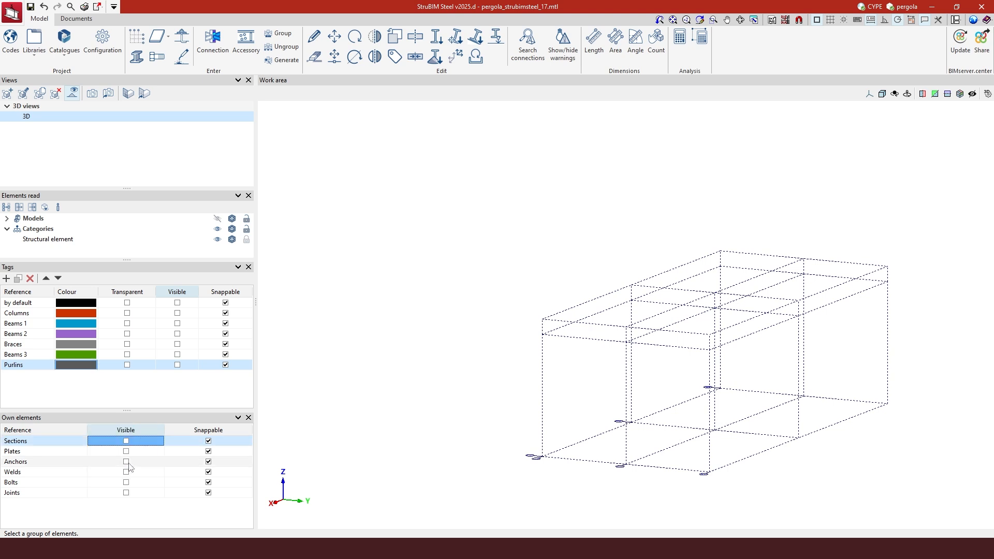
shift+middle_drag(785, 388, 762, 358)
scroll(725, 321, up, 5)
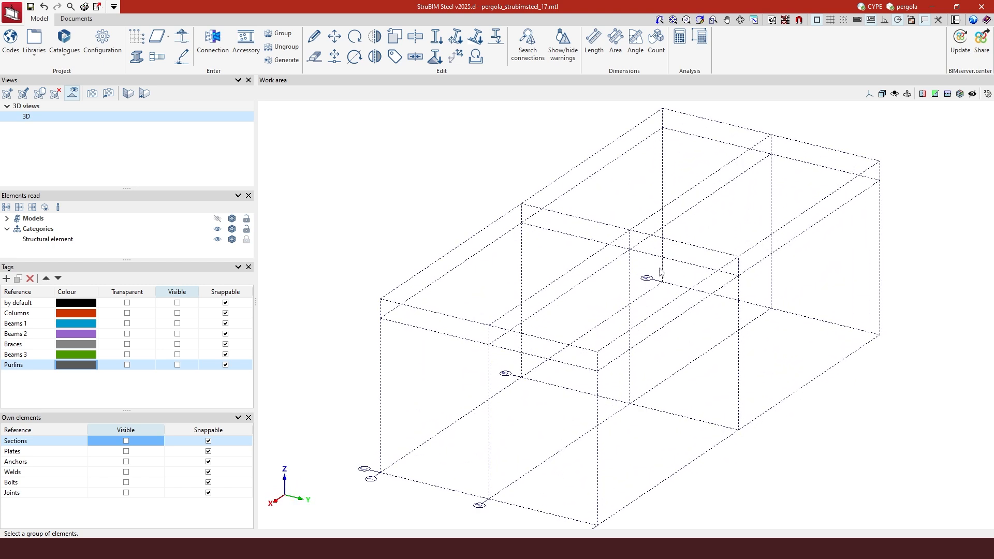
scroll(652, 282, down, 3)
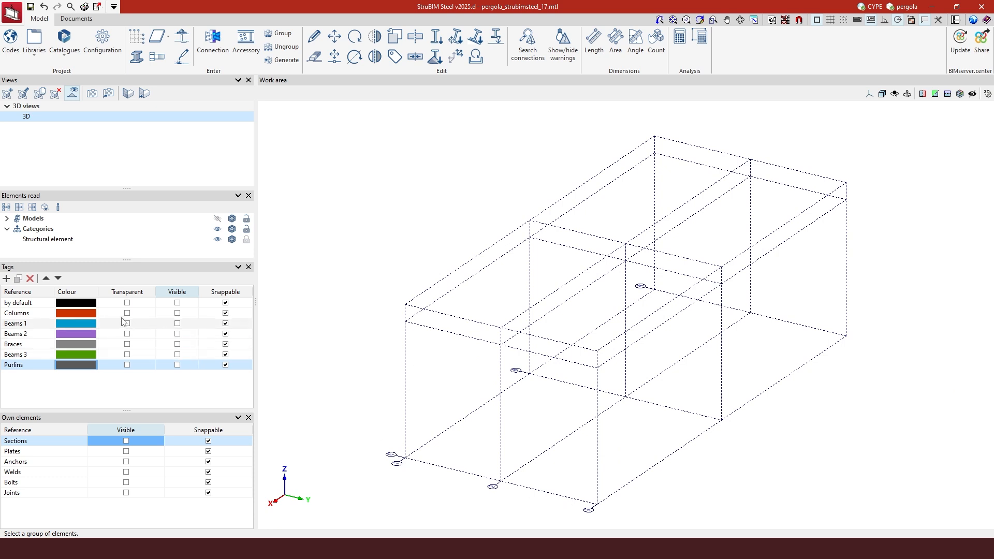
Reveal Columns, Sections, Beams 1–3, Braces, Purlins and by default, then hide all tags again
click(176, 314)
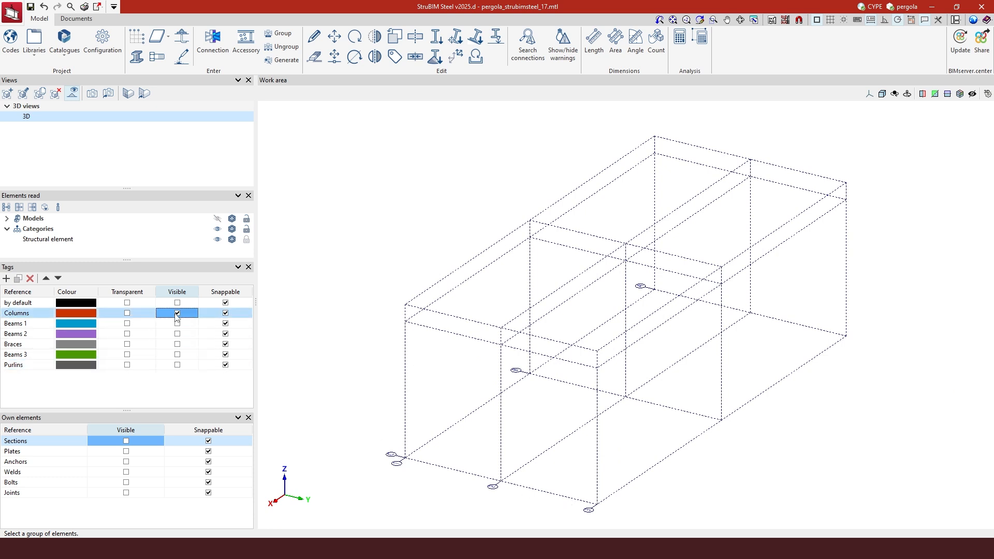
click(126, 441)
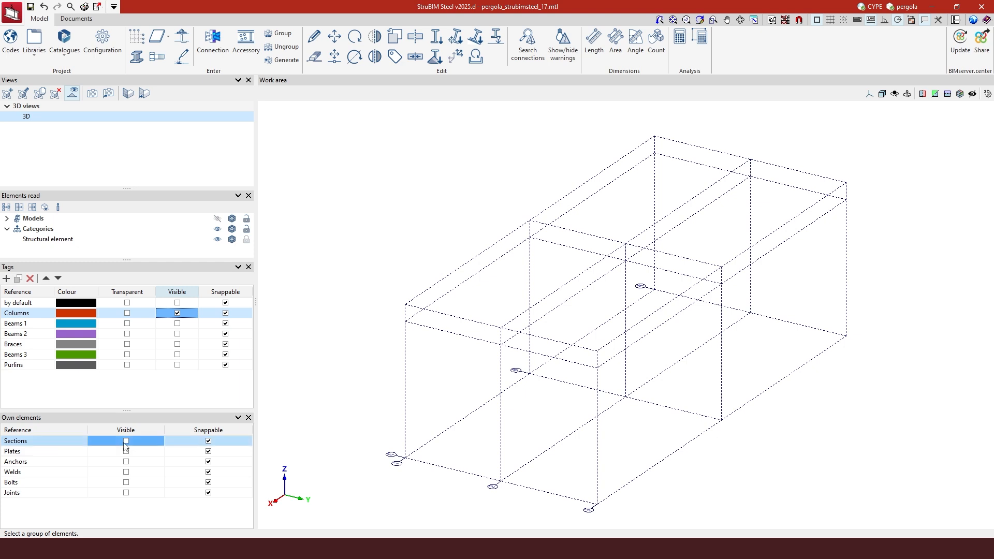
mouse_move(410, 307)
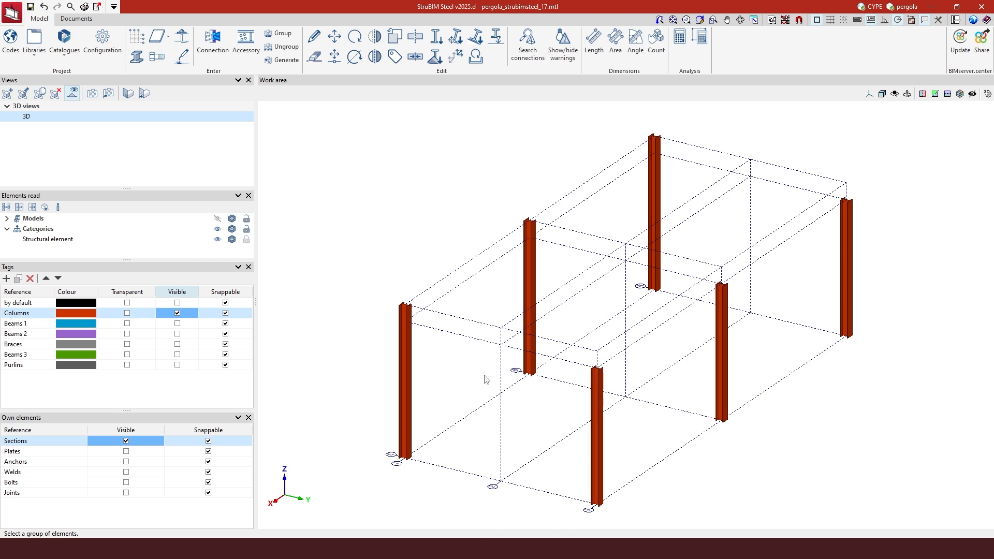
click(177, 324)
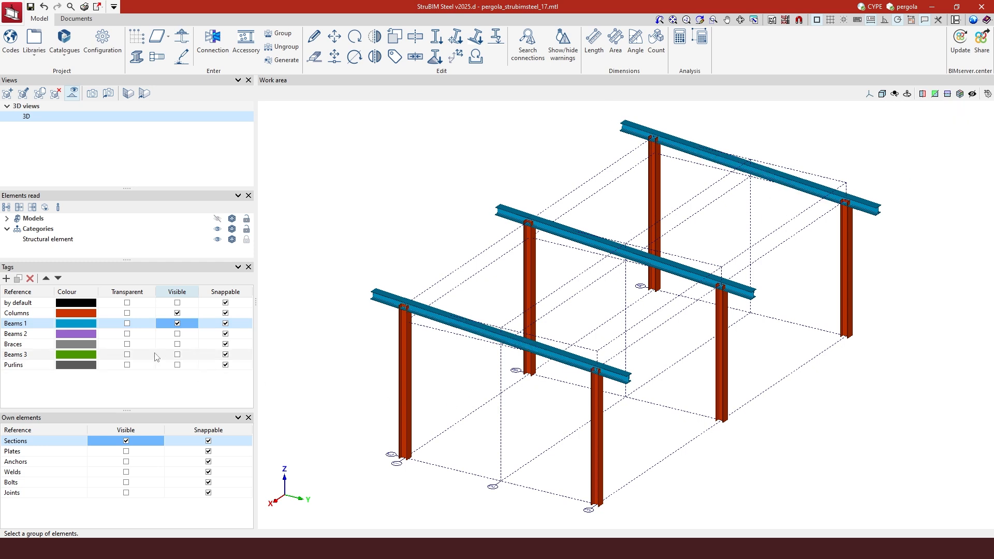
click(177, 334)
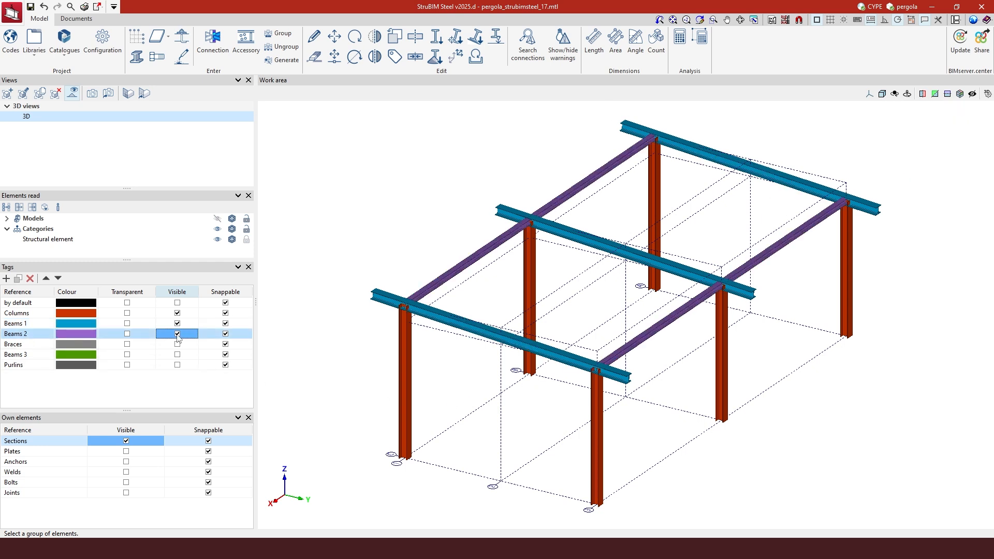
click(178, 344)
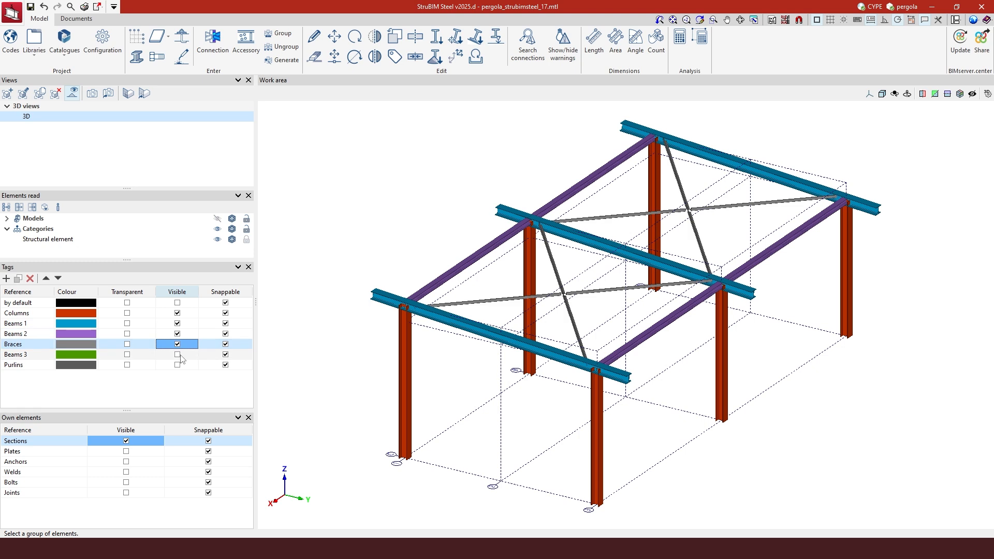
click(177, 355)
click(177, 365)
click(177, 303)
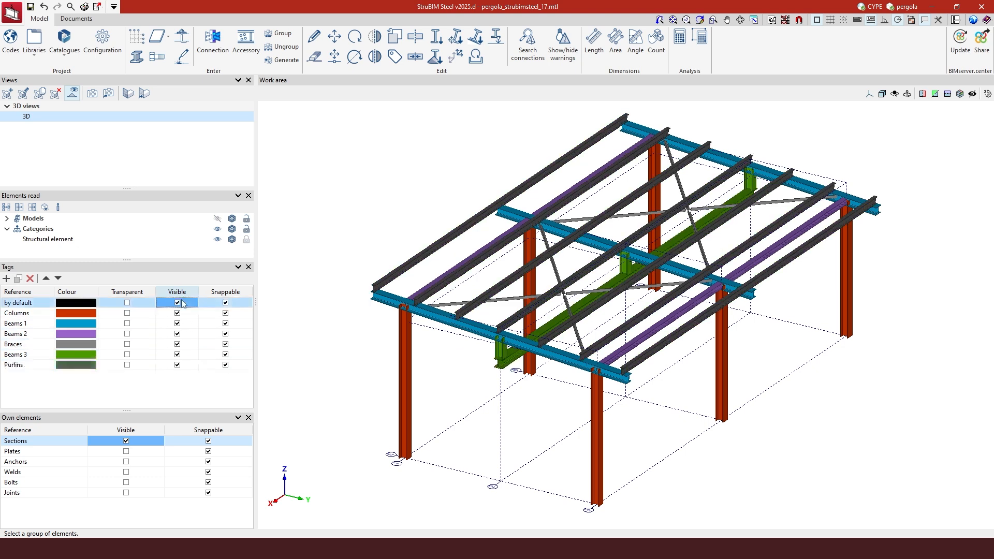
right_click(181, 293)
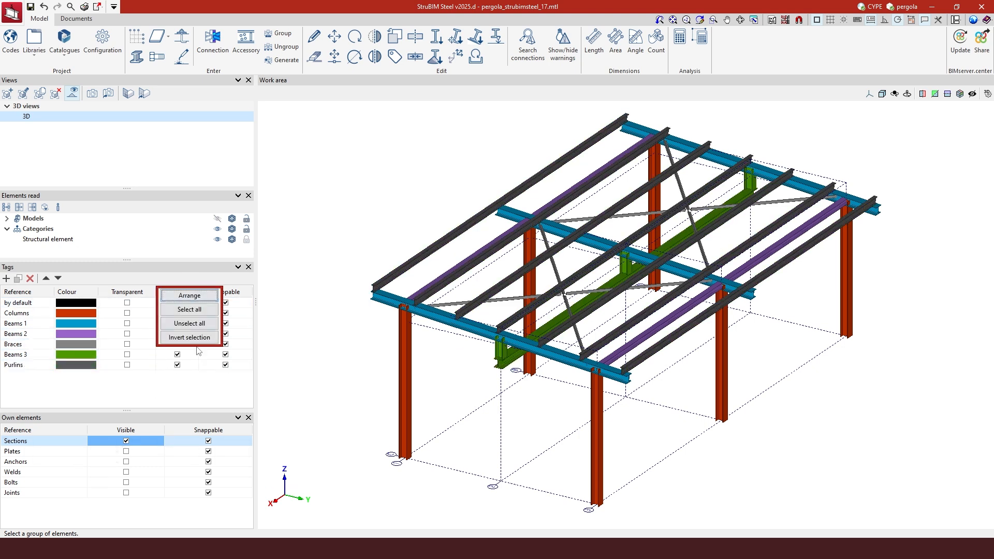
click(200, 325)
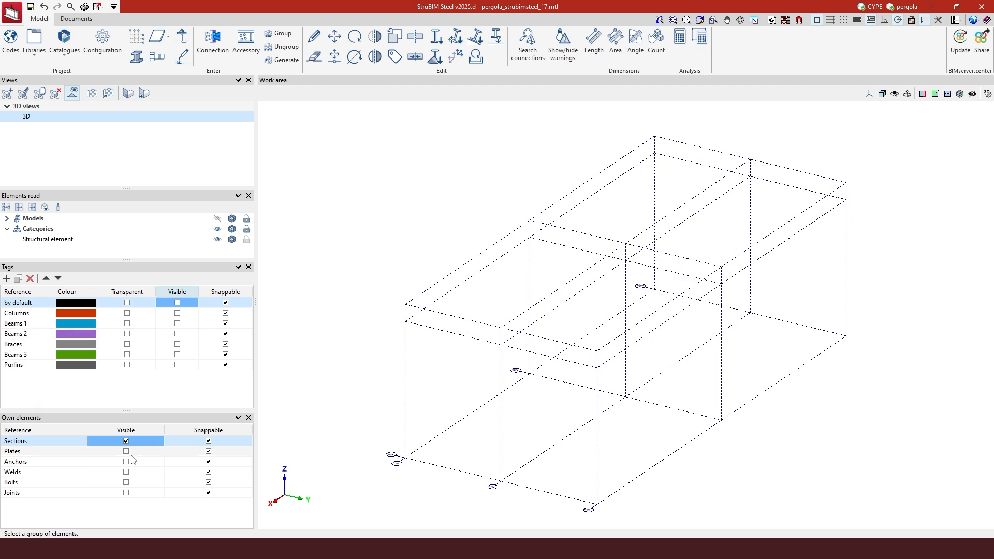
Turn off Sections display and start a new Generic-type view
click(127, 441)
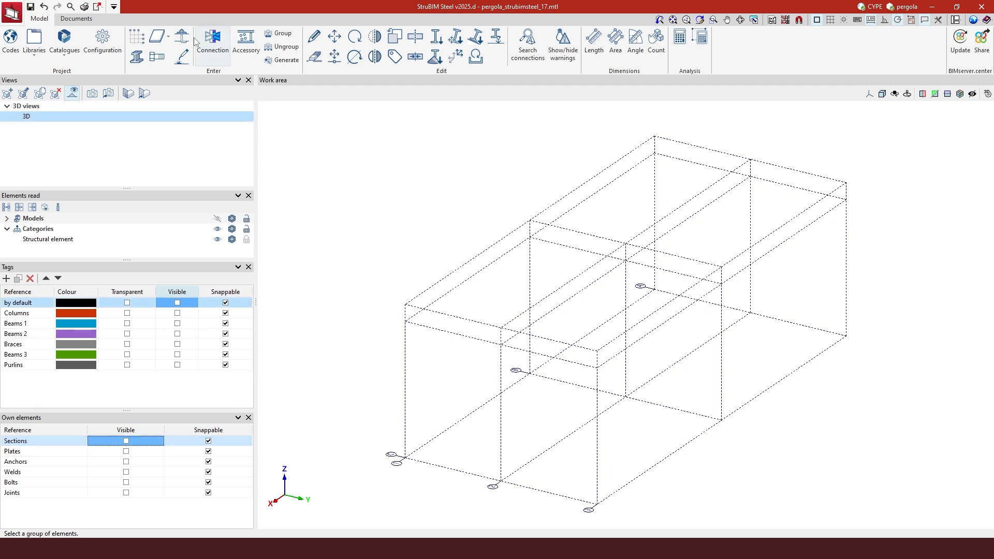
click(7, 95)
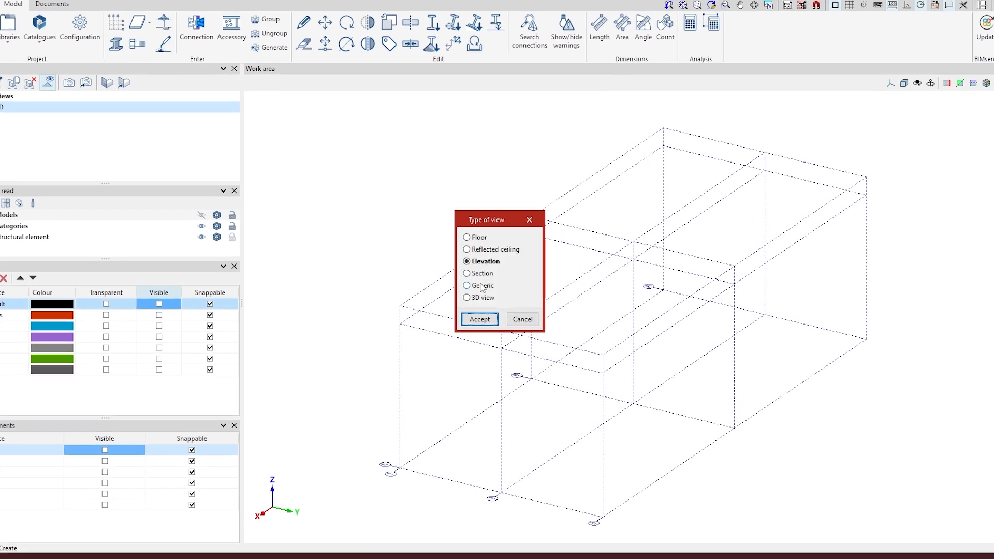
click(468, 286)
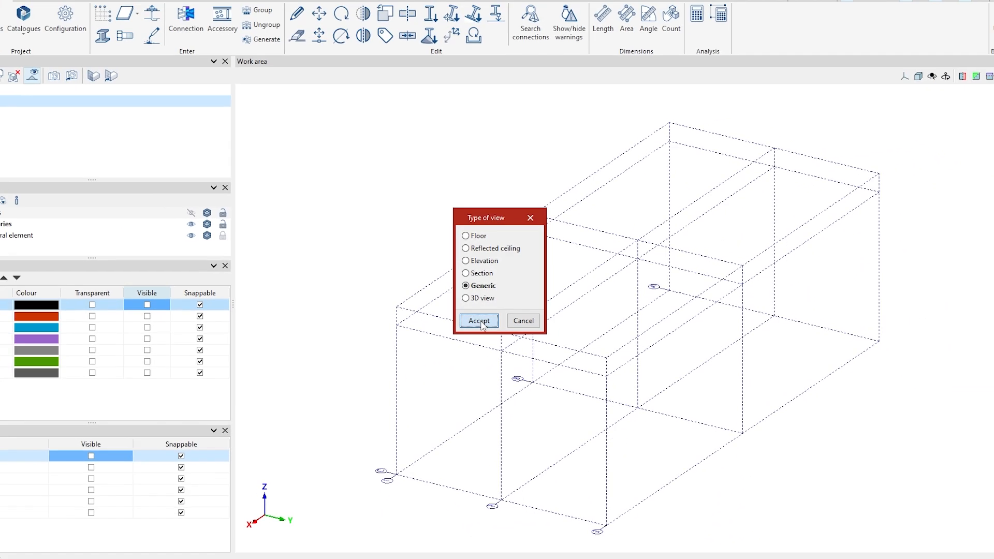
click(479, 320)
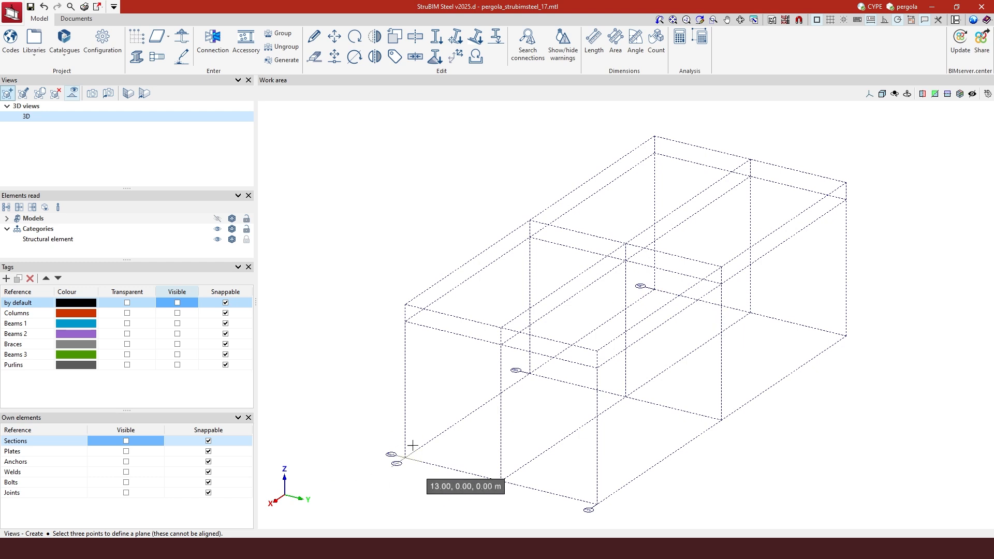
Define the Generic view 'roof' through three roof-plane points, with both clipping distances 0.00 m
click(647, 144)
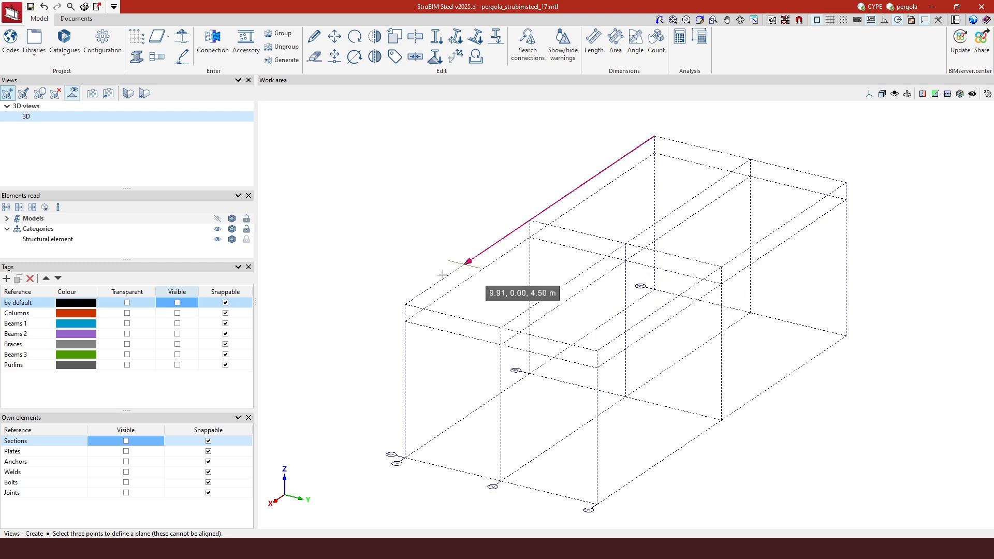
click(394, 304)
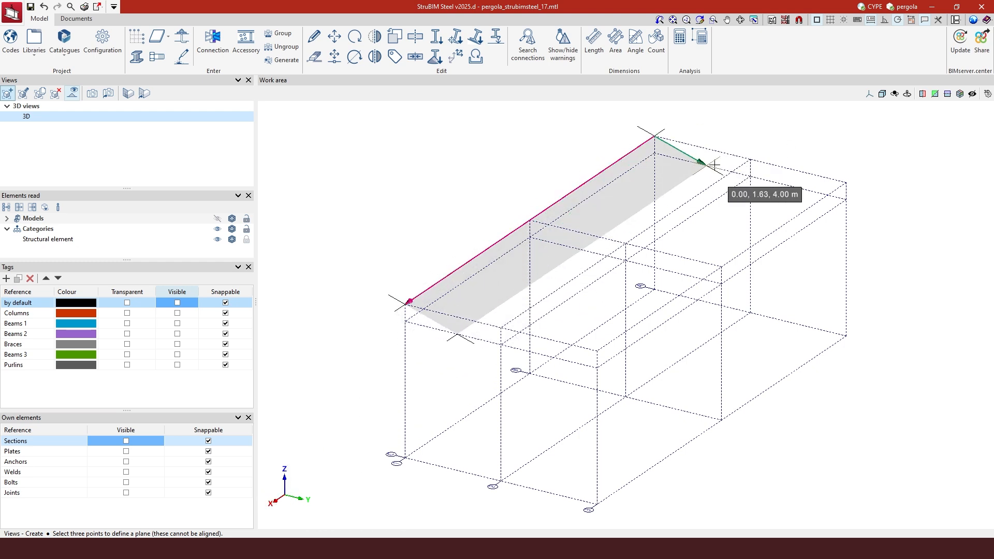
click(845, 203)
text(roof)
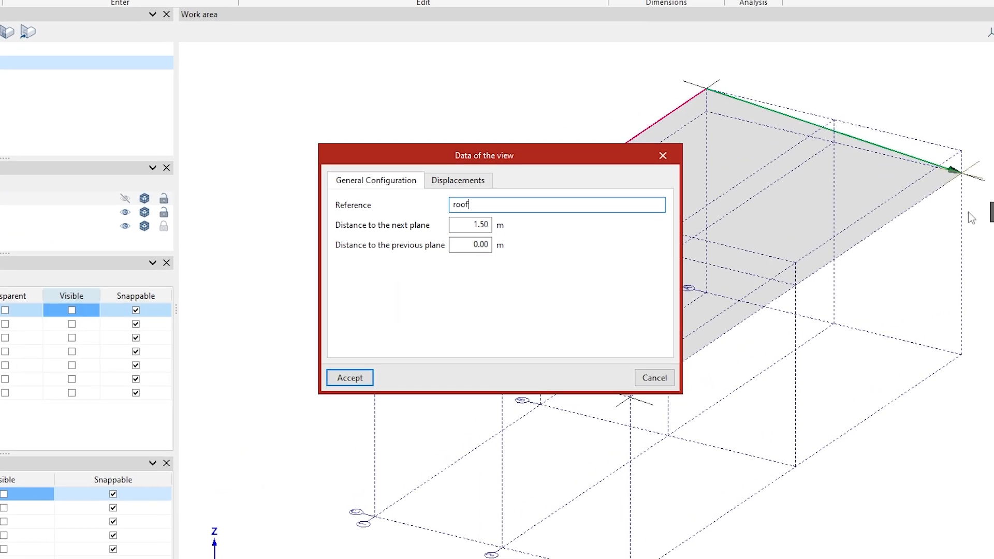
click(458, 224)
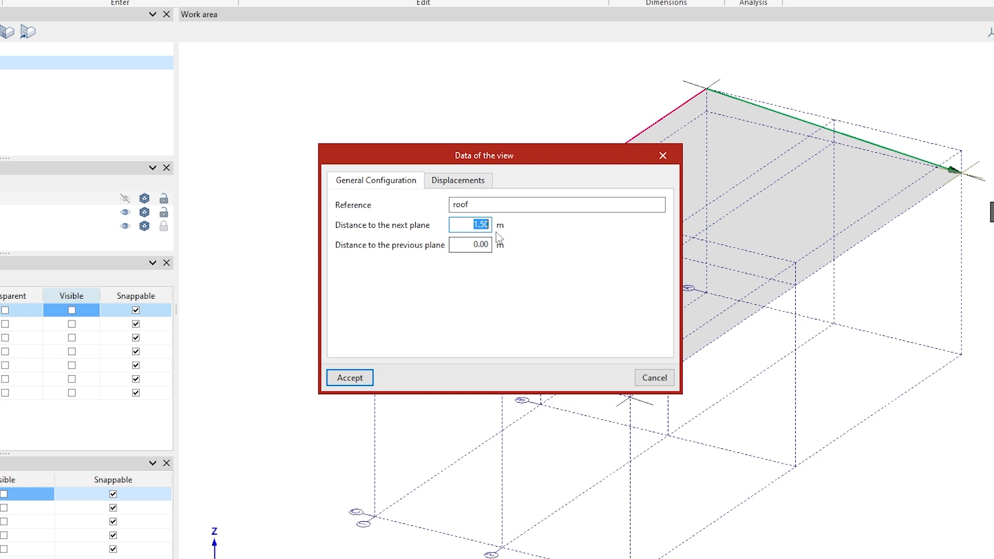
text(0)
click(480, 246)
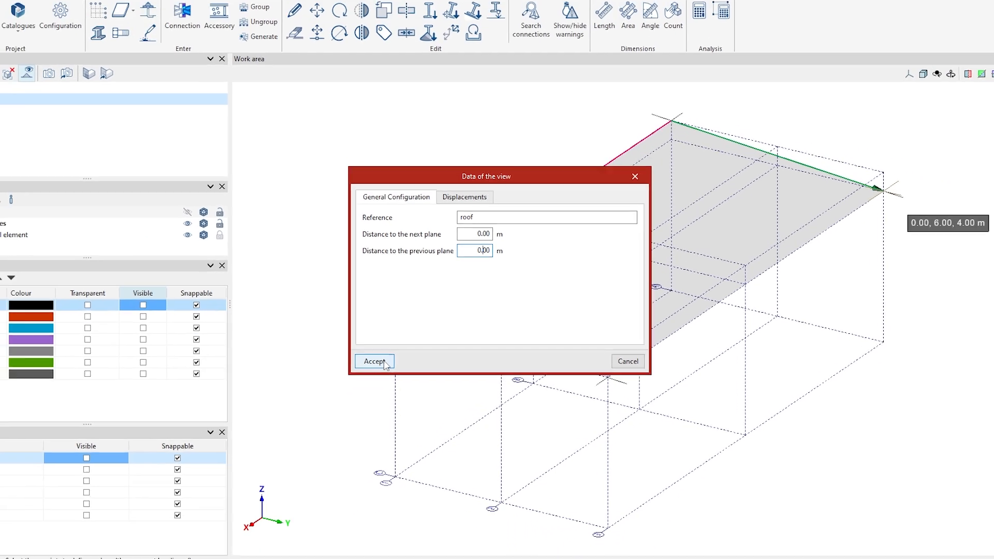
click(384, 362)
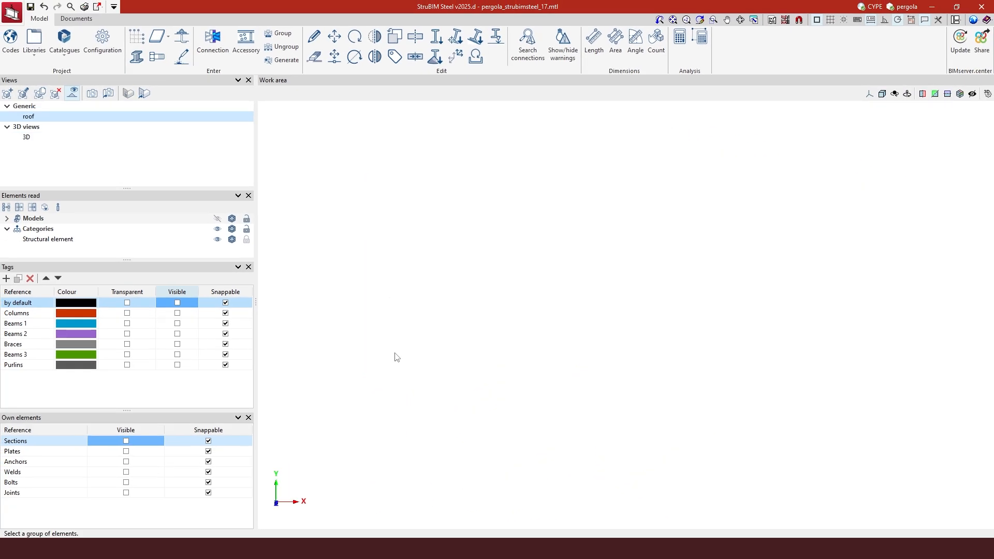
Make all tags and own elements visible again and zoom in on the roof view
click(173, 293)
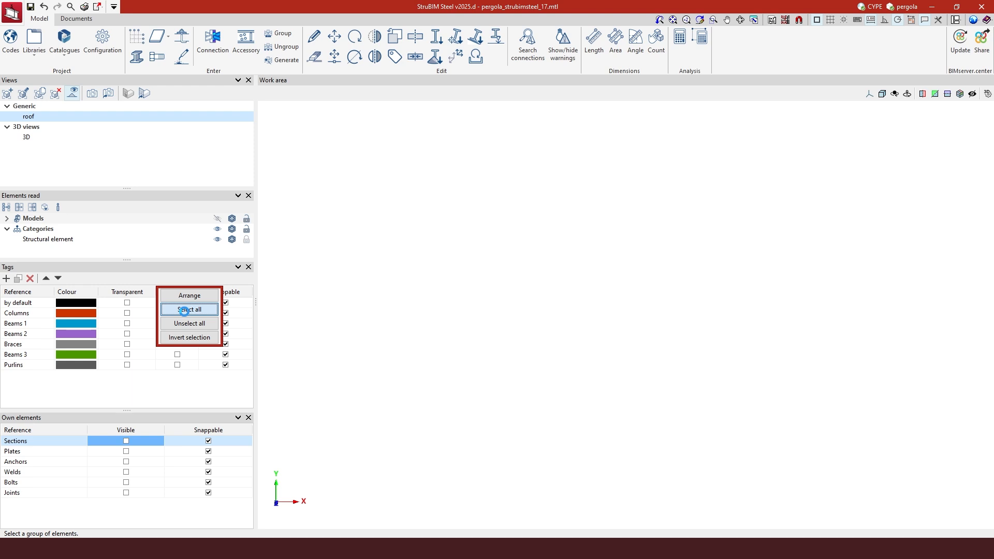
click(184, 309)
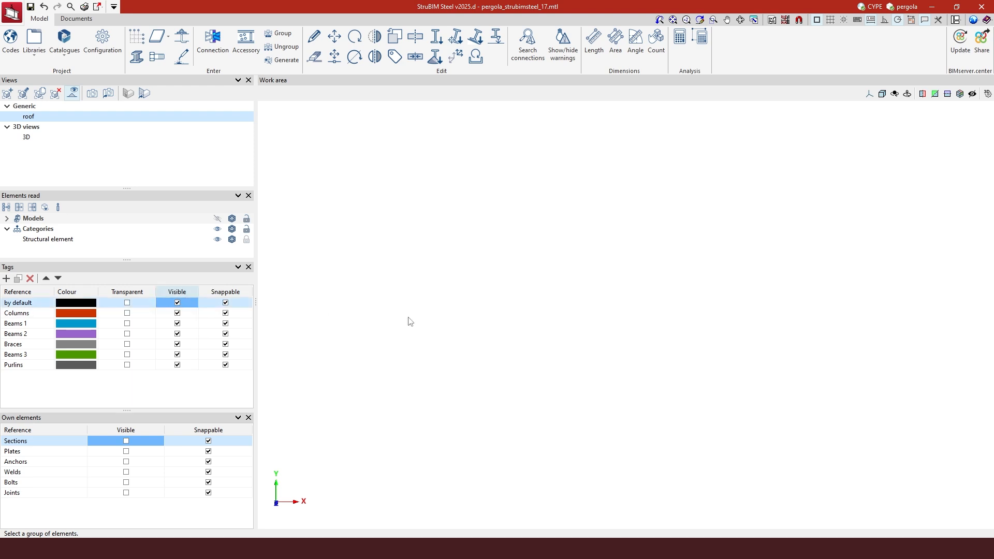
click(131, 430)
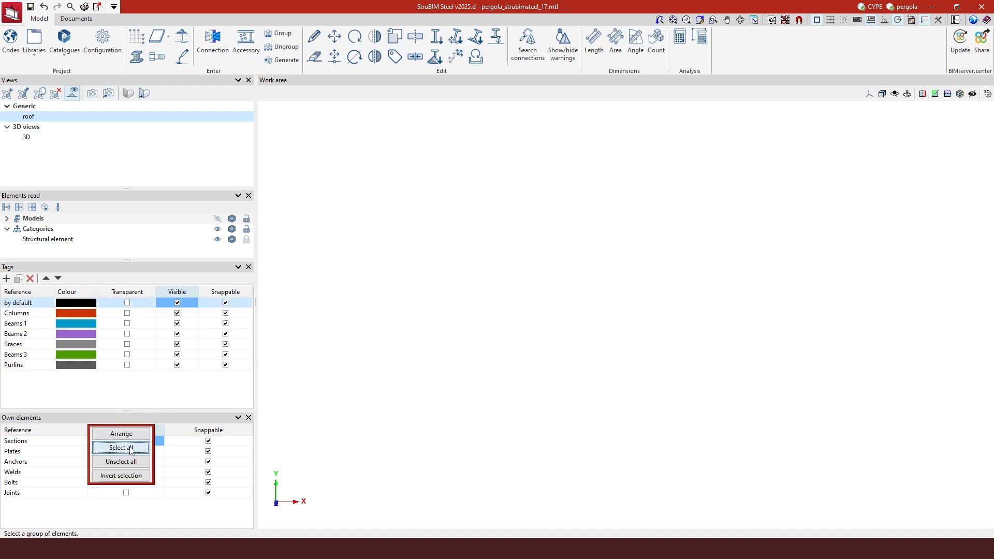
click(135, 447)
scroll(532, 210, down, 2)
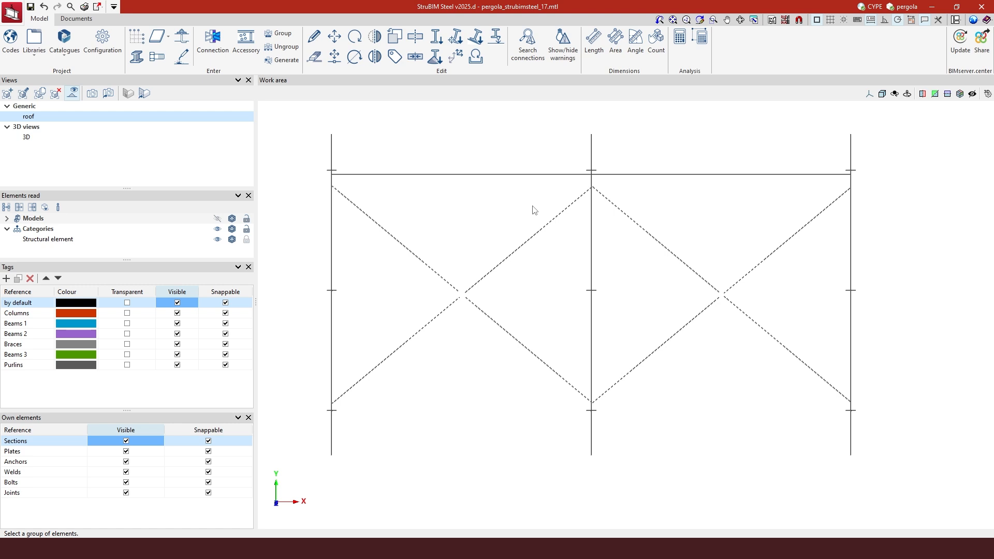
scroll(535, 210, down, 1)
scroll(533, 206, up, 1)
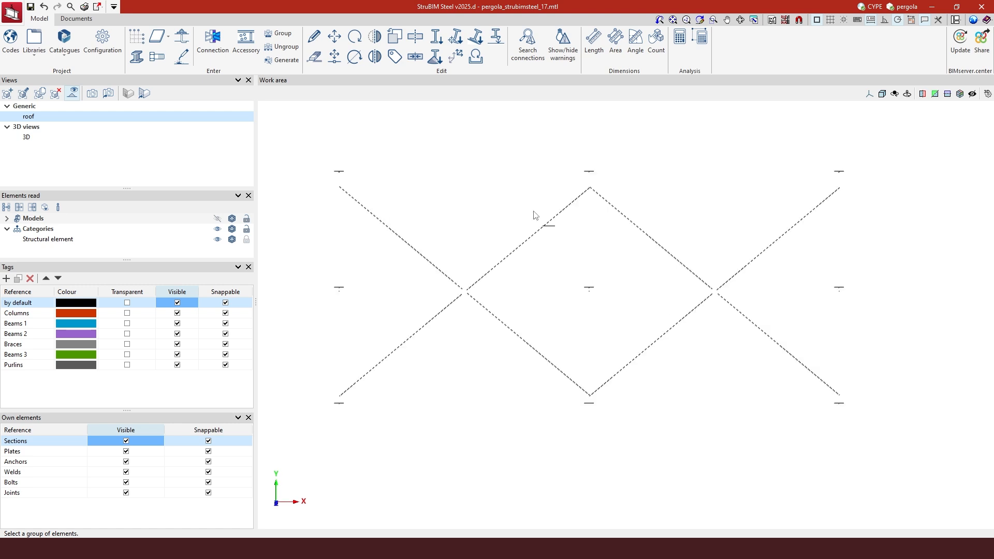
scroll(534, 214, down, 1)
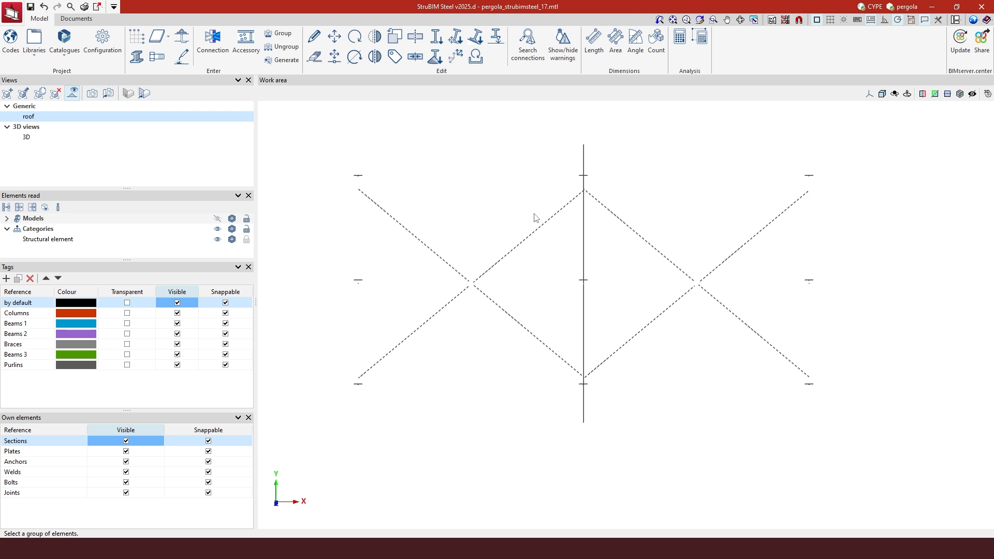
scroll(536, 217, down, 1)
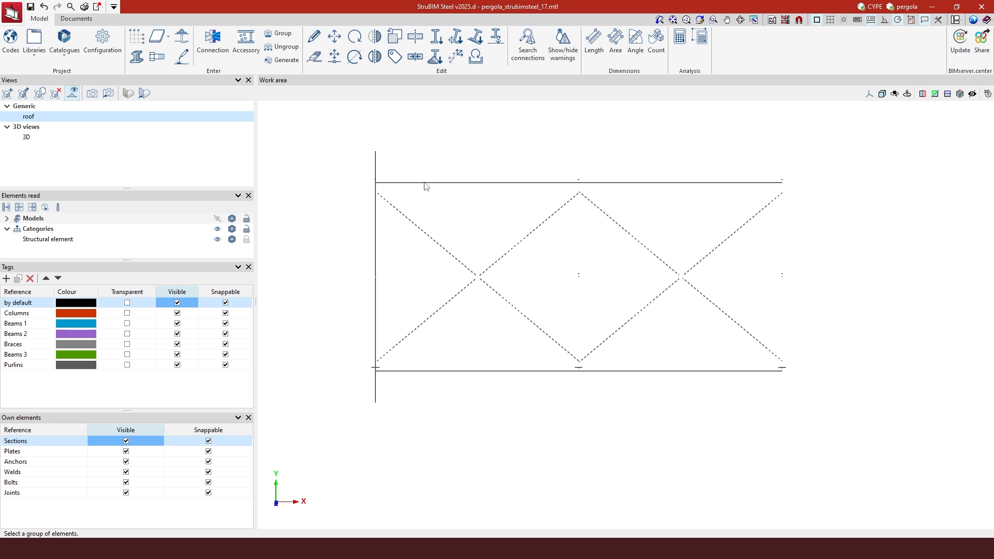
Edit the roof view's next-plane clipping distance to 0.50 m, then orbit it into 3-D perspective
right_click(231, 119)
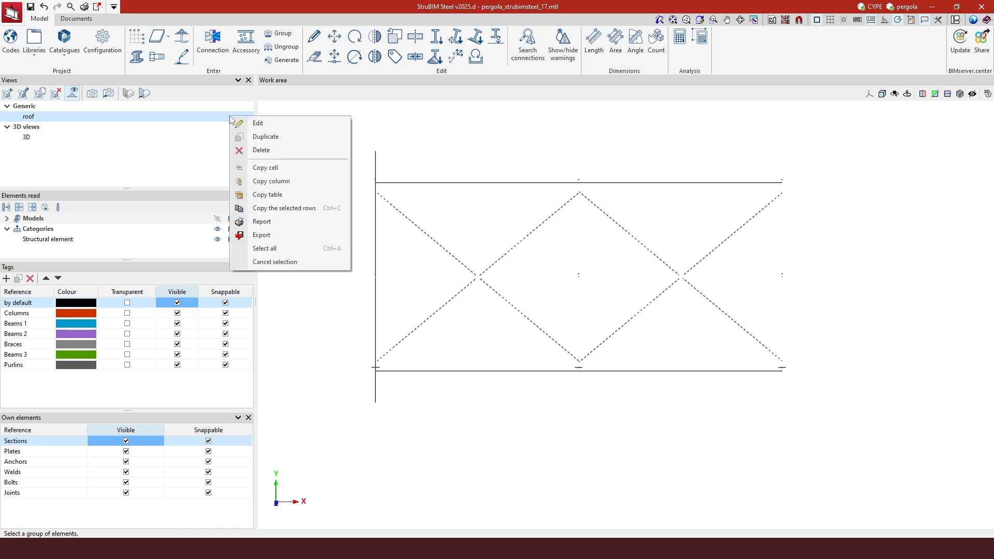
click(257, 123)
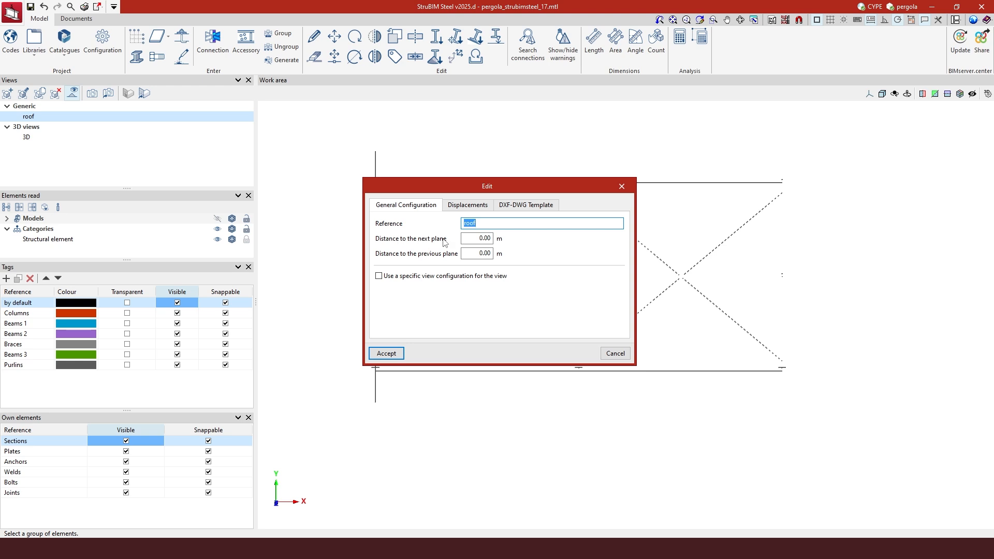
click(475, 239)
text(.5)
key(Tab)
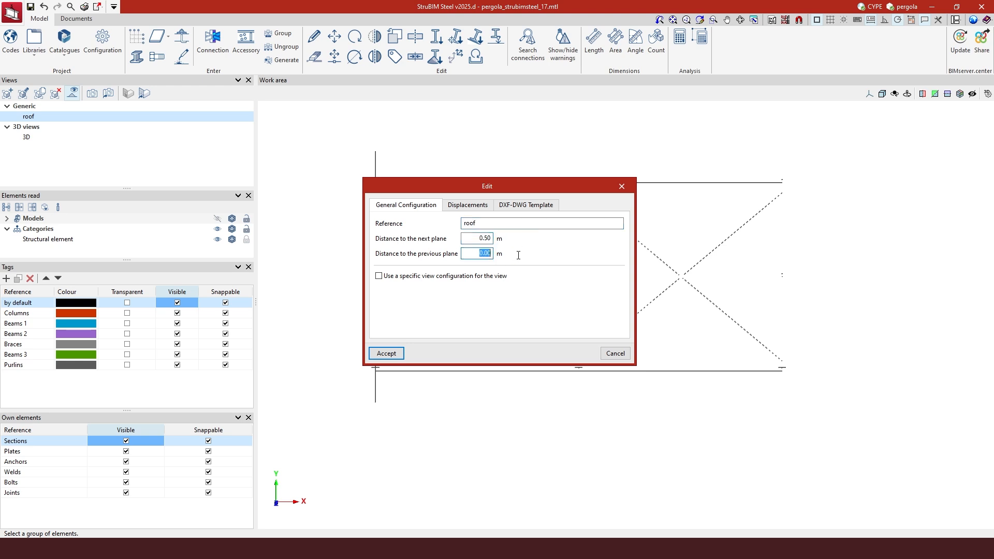
text(.5)
click(392, 357)
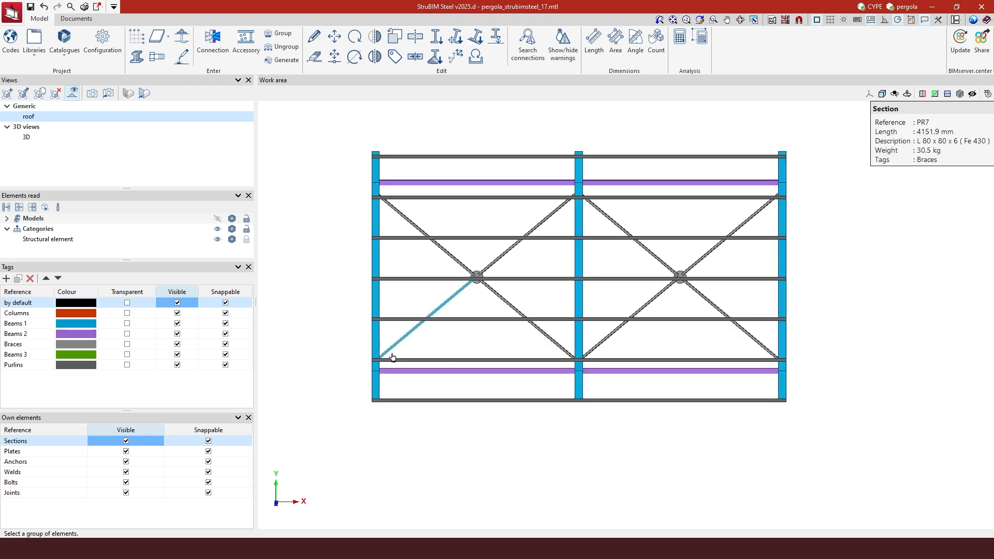
shift+middle_drag(624, 395, 497, 319)
scroll(461, 346, up, 4)
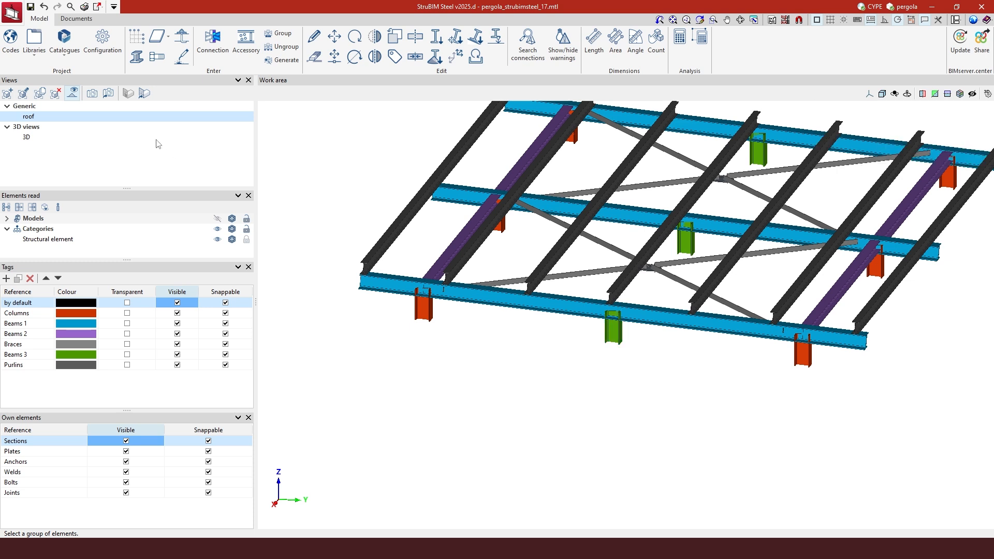
Edit the roof view so its distance to the previous plane is 1.00 m
right_click(77, 115)
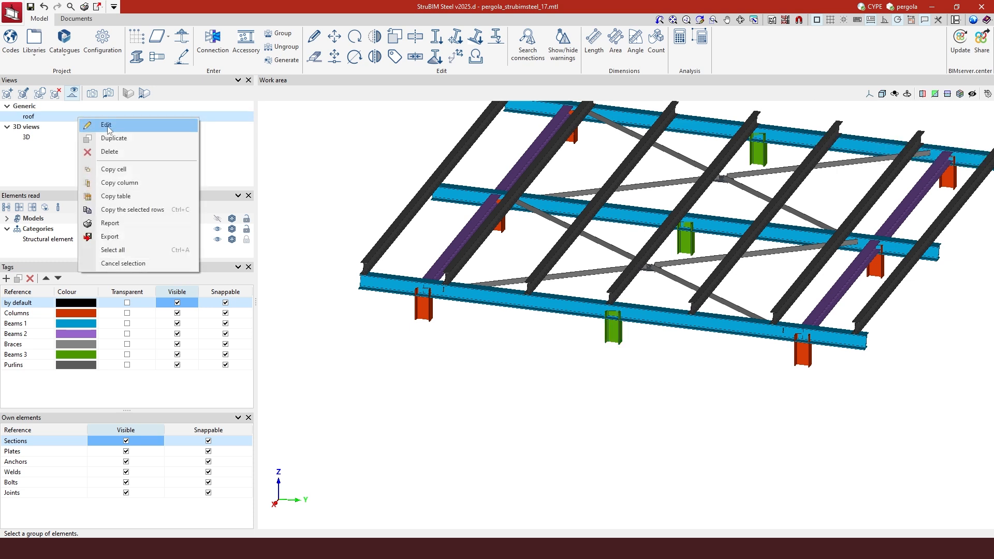
click(103, 124)
click(469, 253)
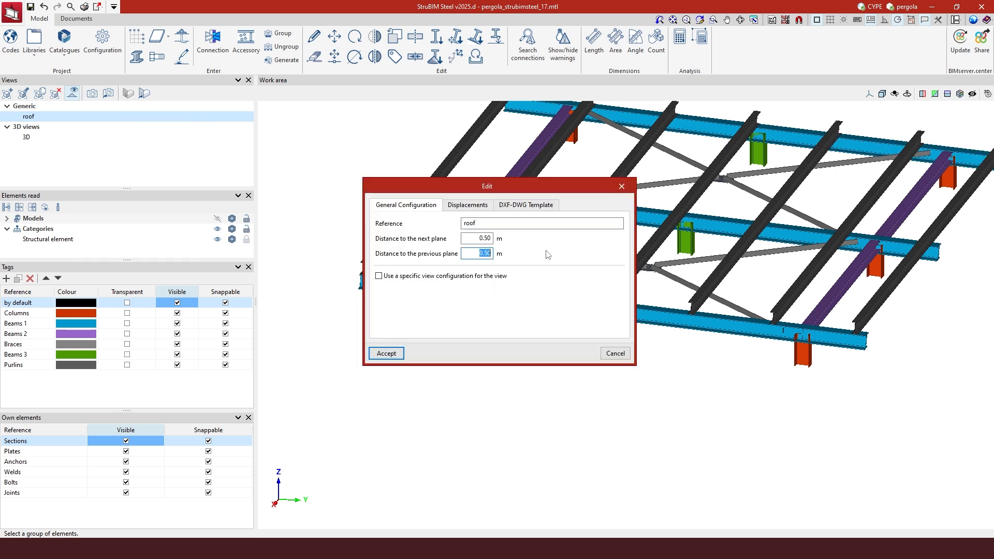
text(1)
click(386, 353)
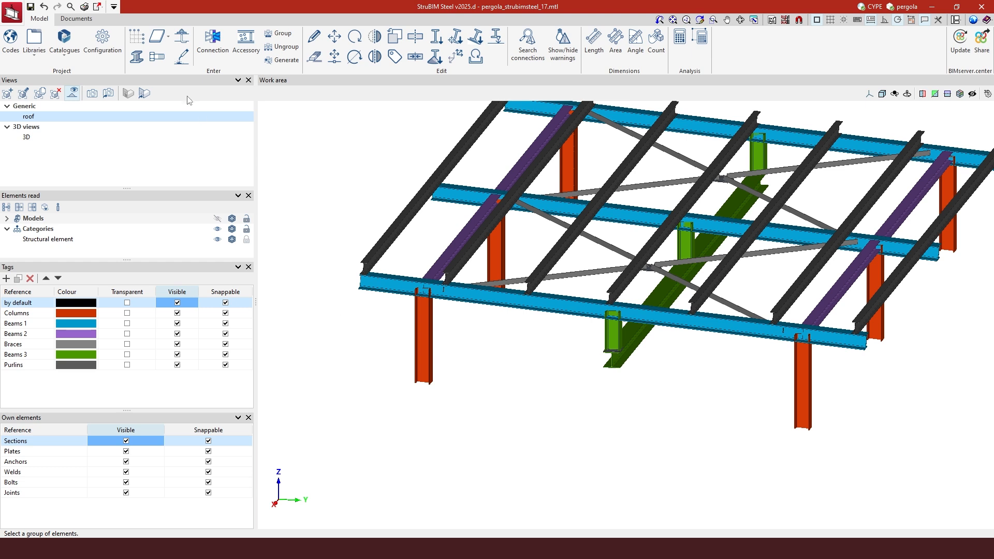
right_click(188, 114)
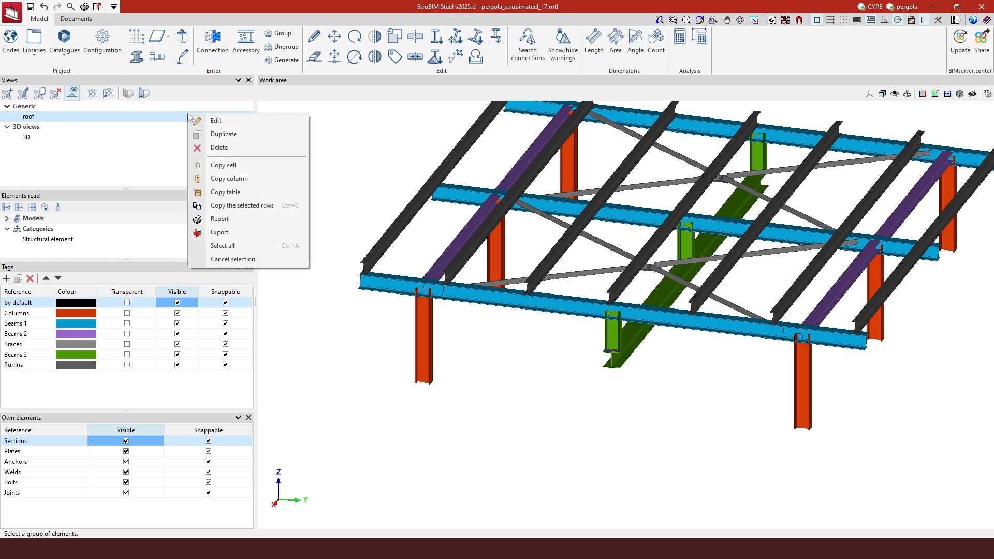
Set the roof view to the top XY orientation, then show the 3D pergola view
click(377, 113)
scroll(505, 364, down, 3)
right_click(505, 365)
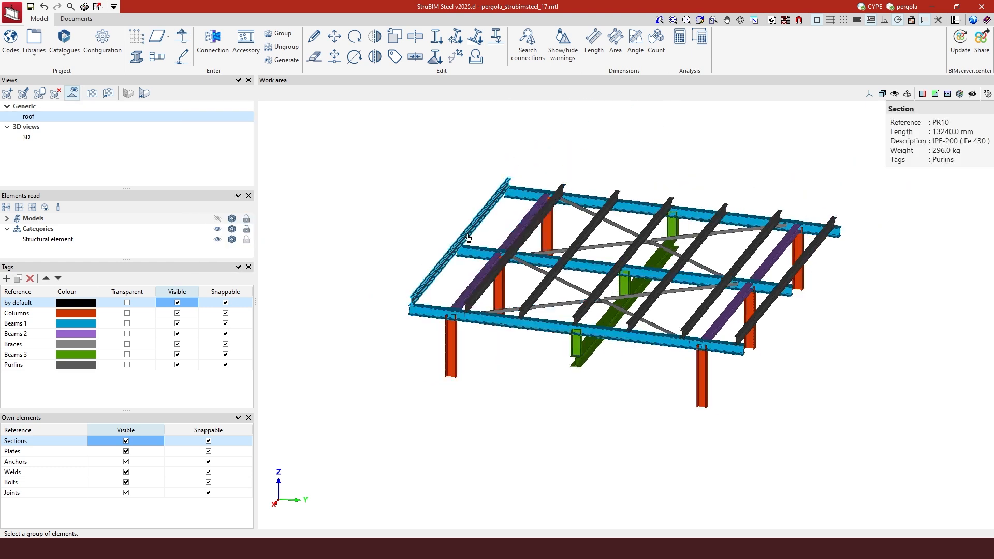
click(873, 96)
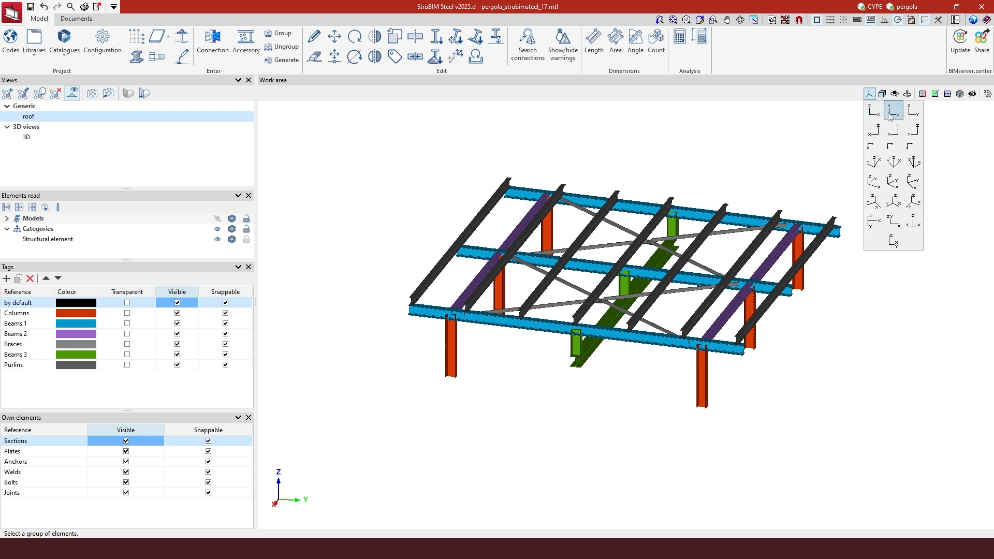
click(891, 115)
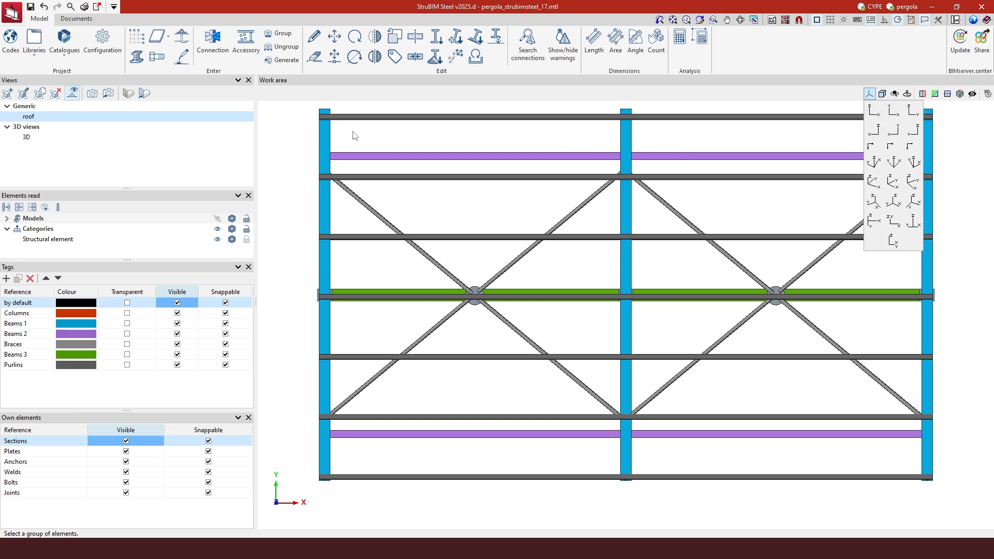
click(44, 137)
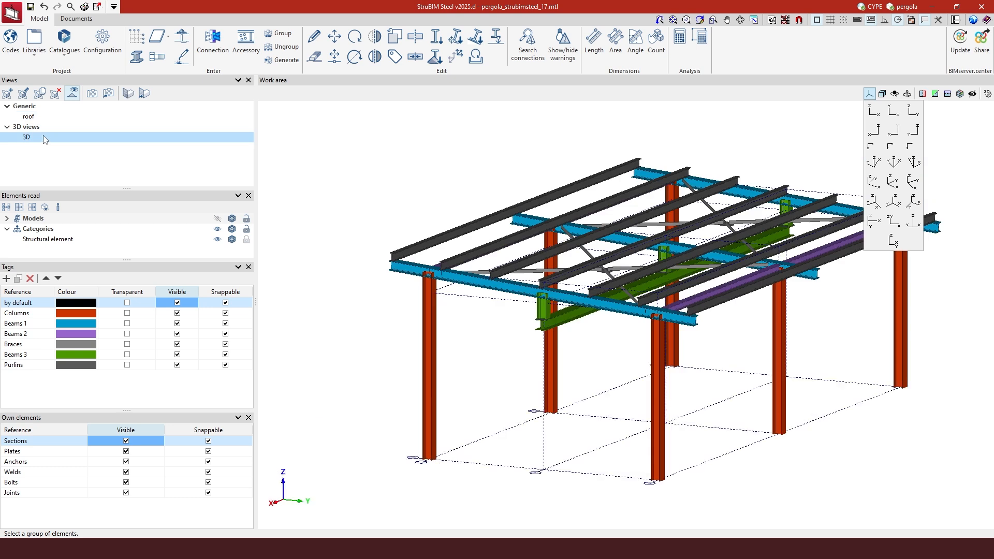
Unselect all Tags and all Own elements so only the dashed grid wireframe remains
right_click(166, 293)
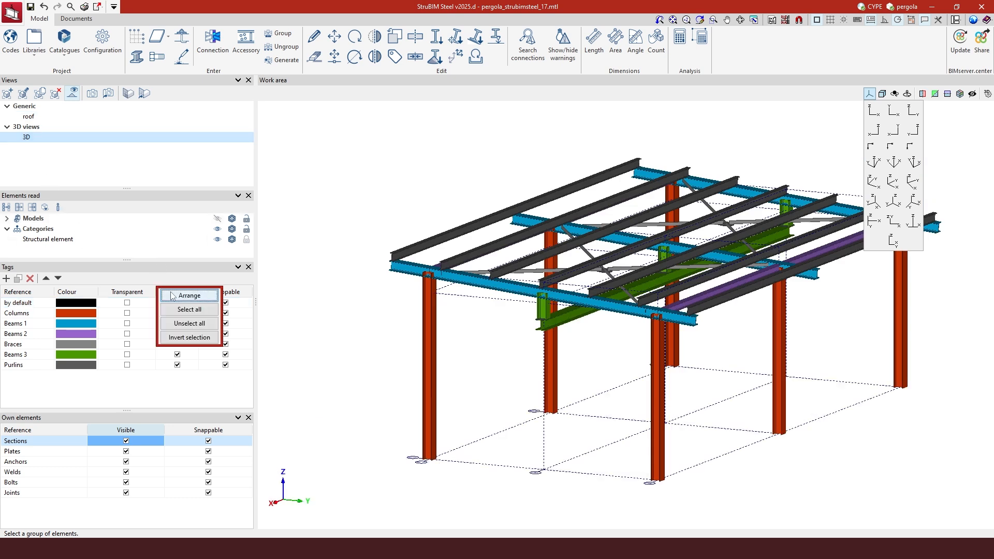
click(189, 323)
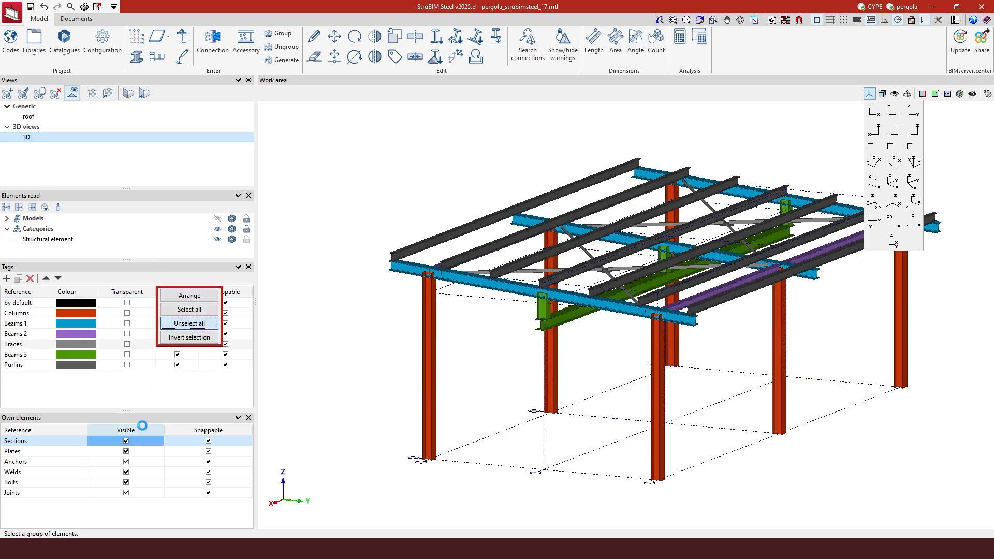
right_click(142, 431)
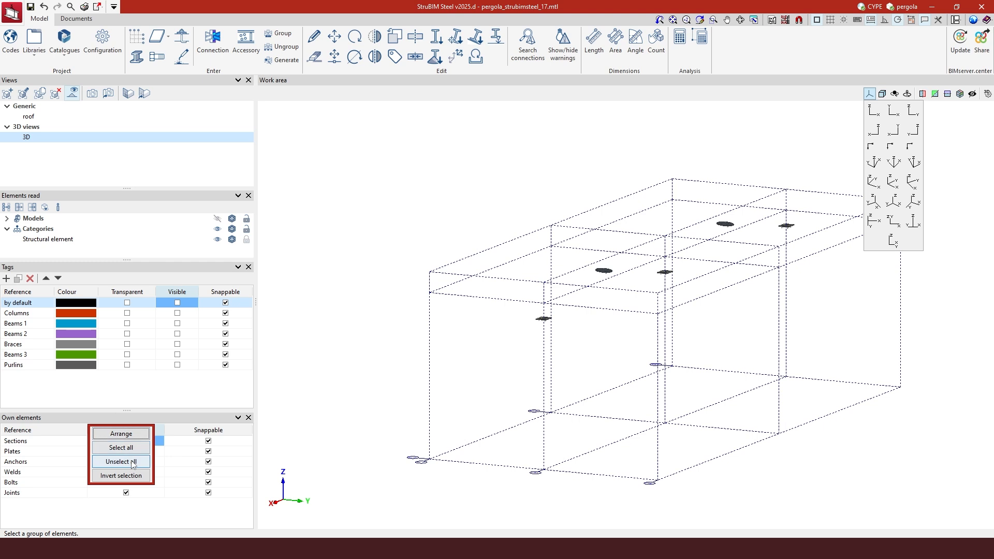
click(131, 462)
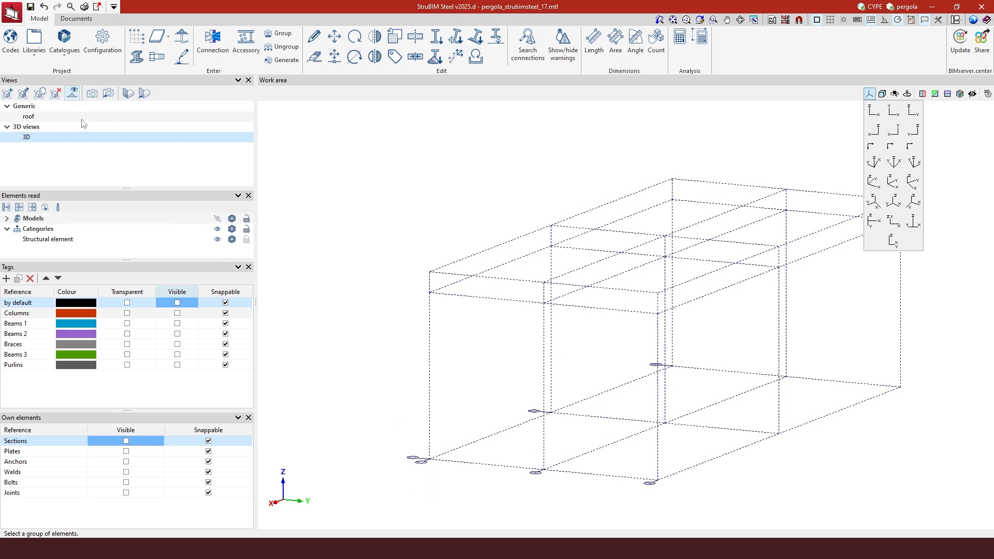
Start a new elevation view and pick its plane points from the origin and its viewing direction
click(8, 94)
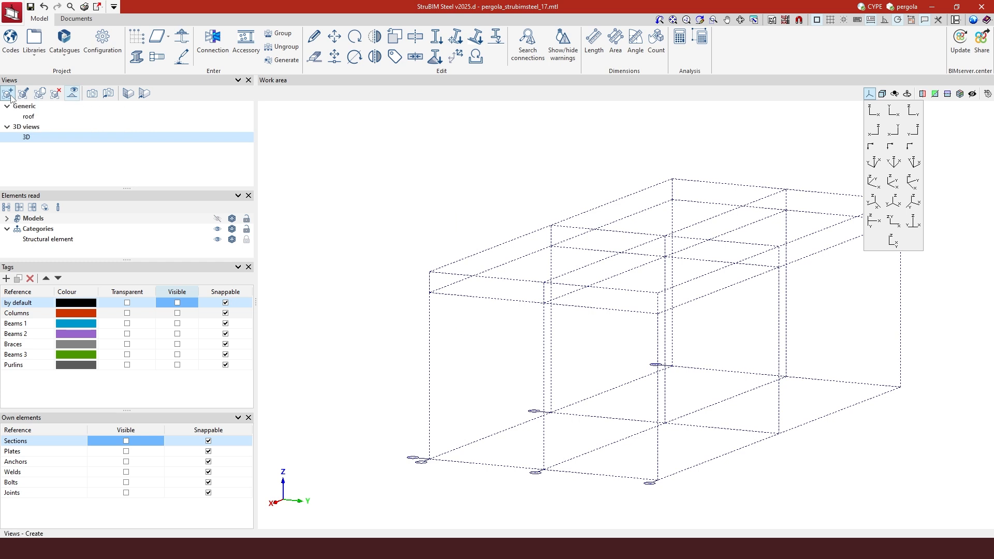
click(486, 263)
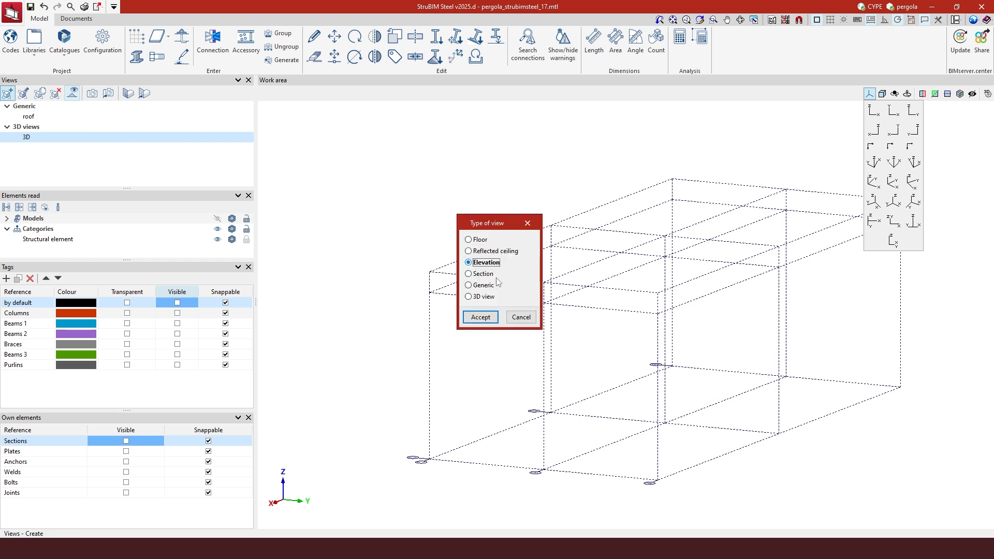
click(480, 317)
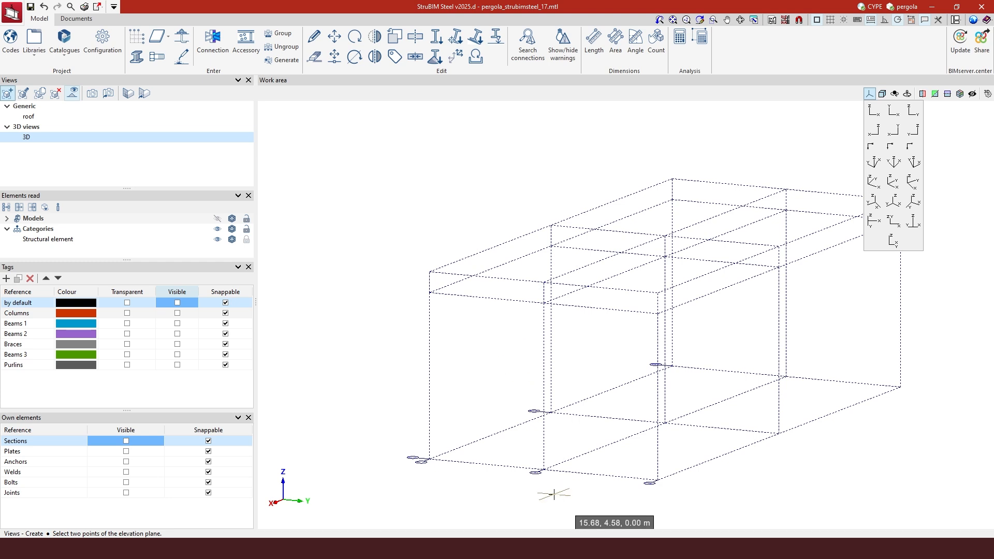
scroll(535, 475, down, 1)
scroll(626, 412, up, 5)
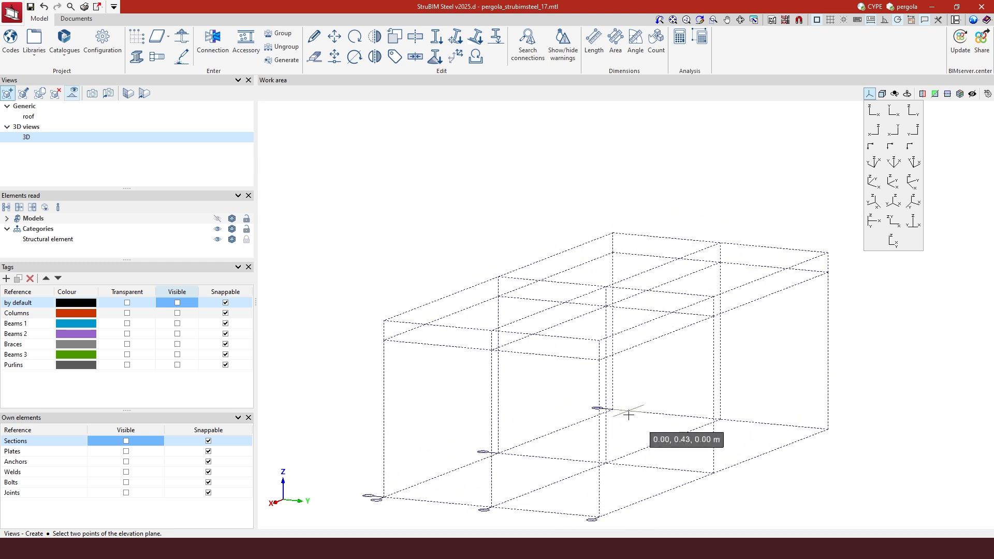
scroll(594, 403, up, 1)
scroll(618, 415, down, 3)
shift+middle_drag(609, 441, 625, 469)
scroll(590, 441, down, 4)
scroll(623, 352, up, 3)
scroll(621, 335, up, 3)
mouse_move(645, 341)
shift+middle_down()
mouse_move(632, 343)
mouse_move(712, 337)
mouse_move(543, 448)
shift+middle_up()
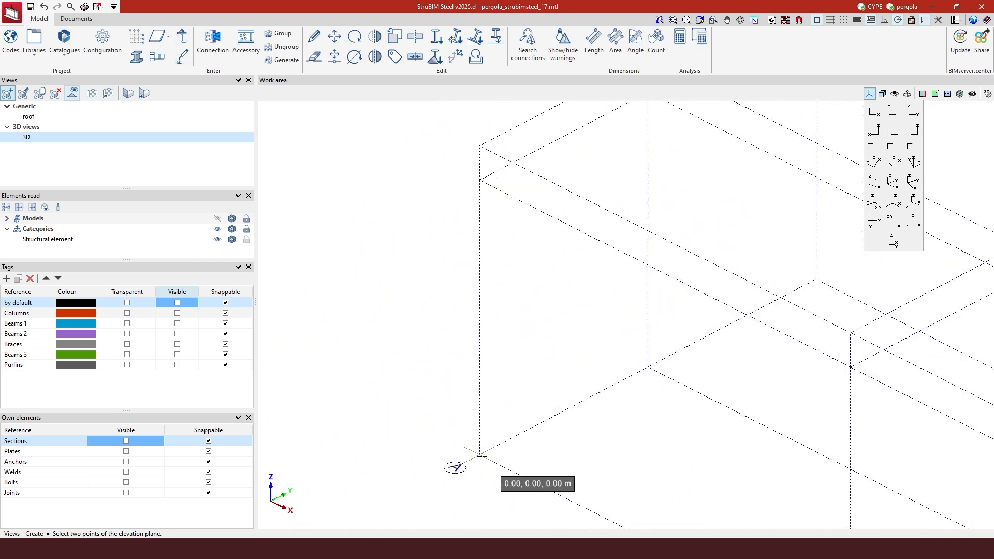
click(481, 455)
scroll(479, 455, down, 2)
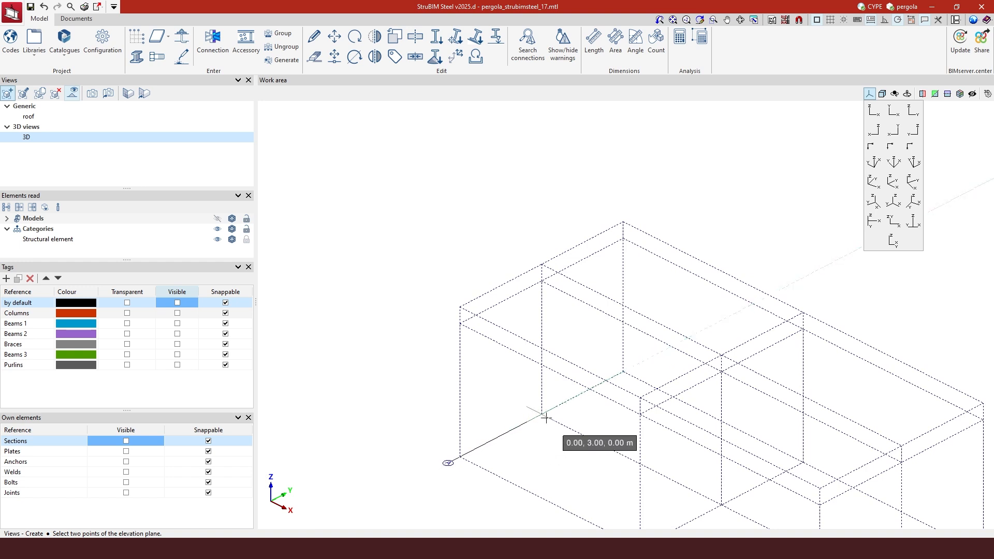
click(563, 402)
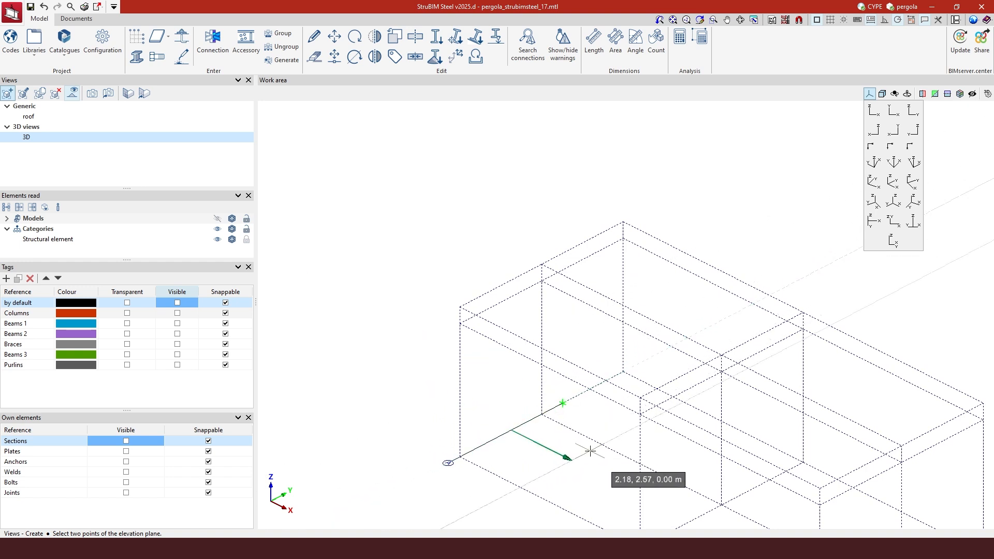
click(590, 451)
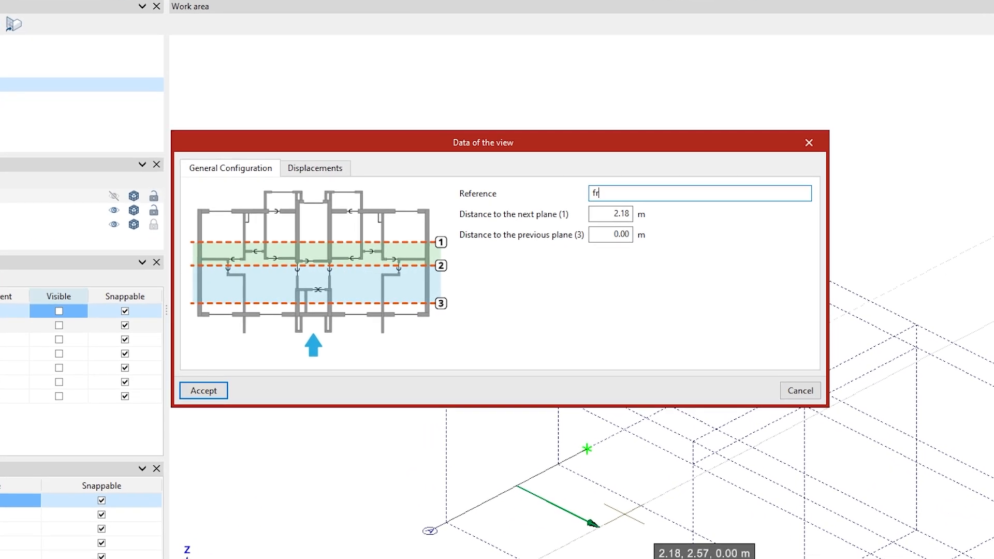
Name the elevation 'frame A' with 1.00 m next- and previous-plane distances and accept
text(frame A)
click(608, 212)
text(1)
click(593, 234)
text(1)
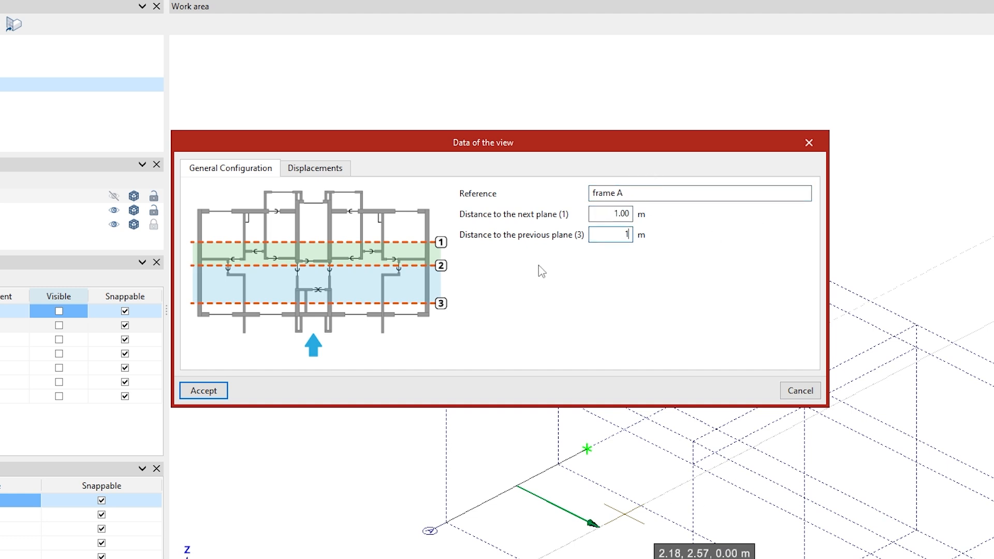
click(616, 214)
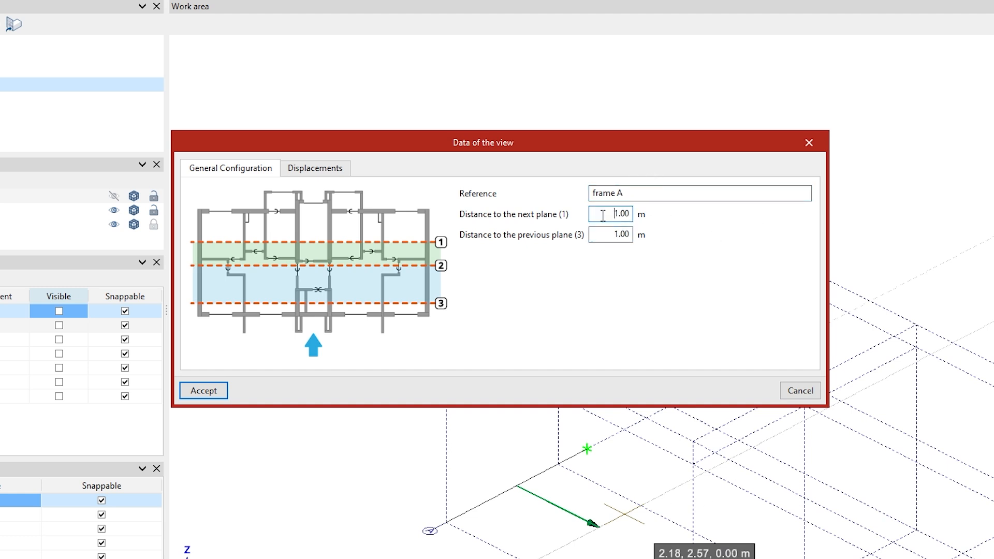
click(220, 391)
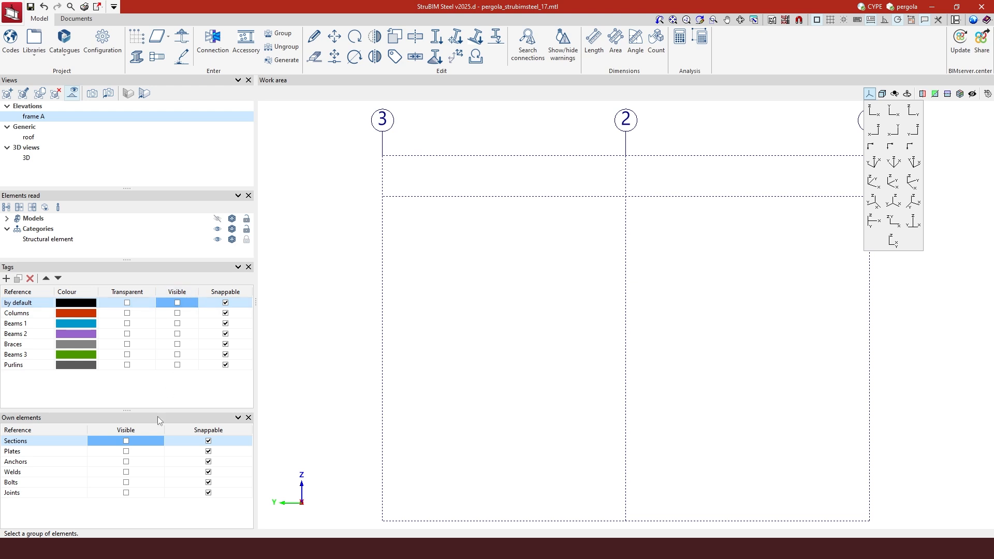
From the 3D view, start a new elevation and place its plane and direction for frame B
click(44, 155)
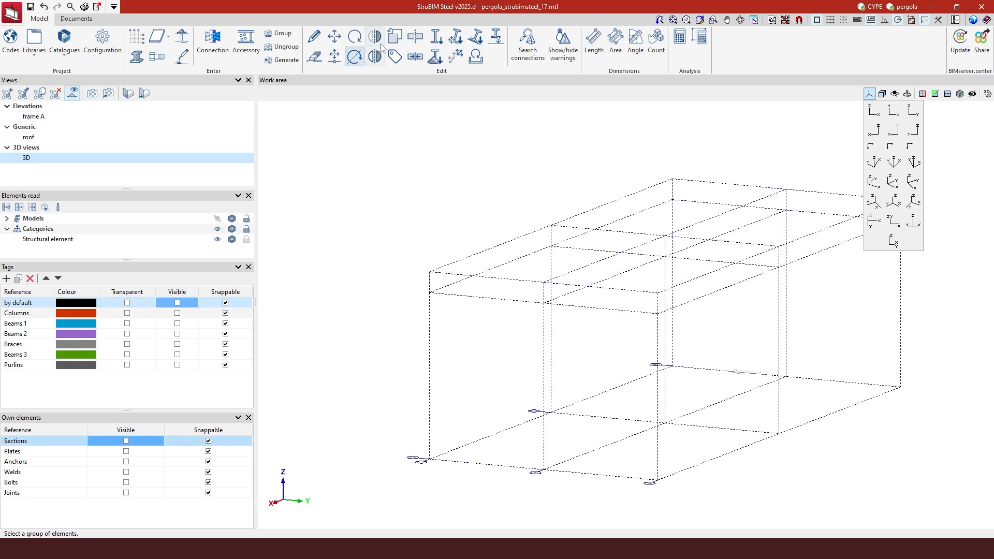
click(7, 93)
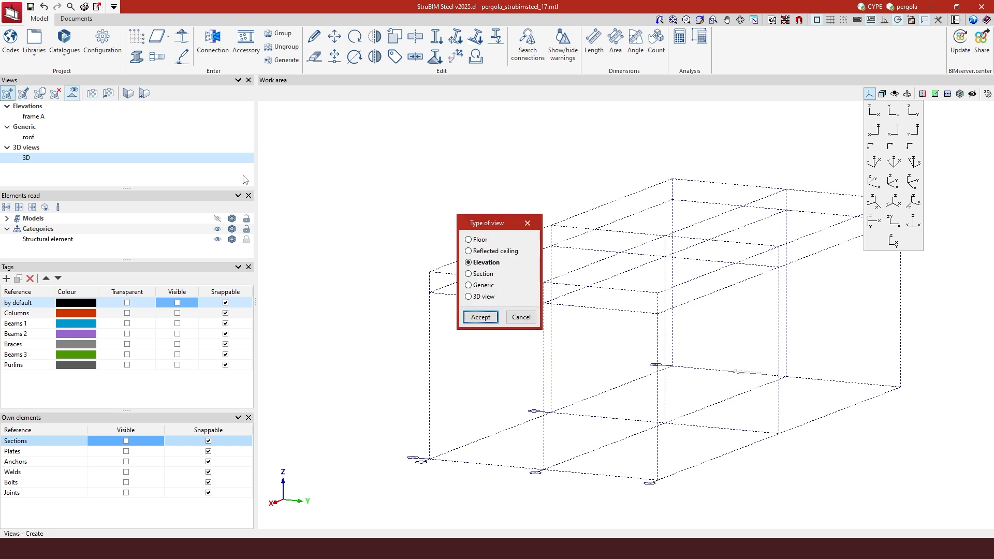
click(481, 318)
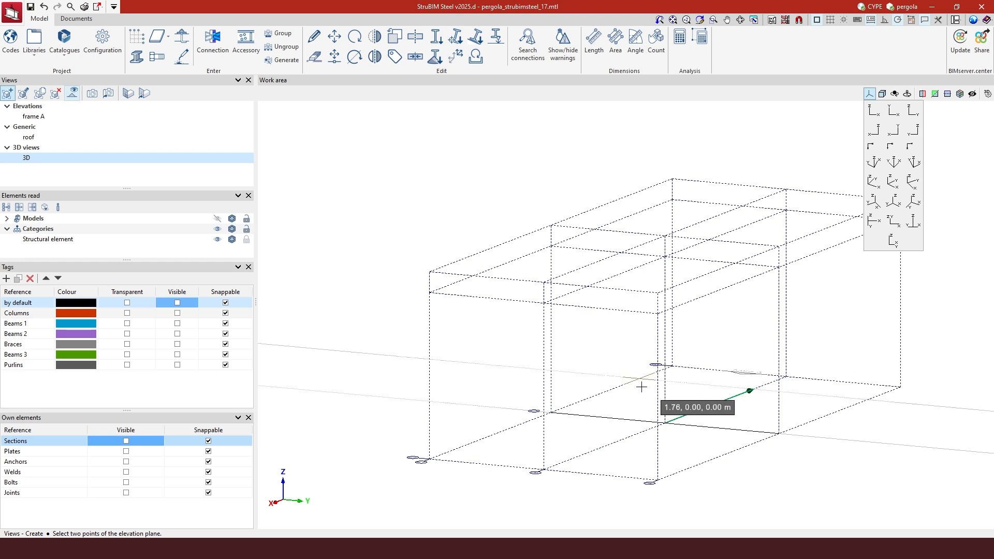
click(698, 404)
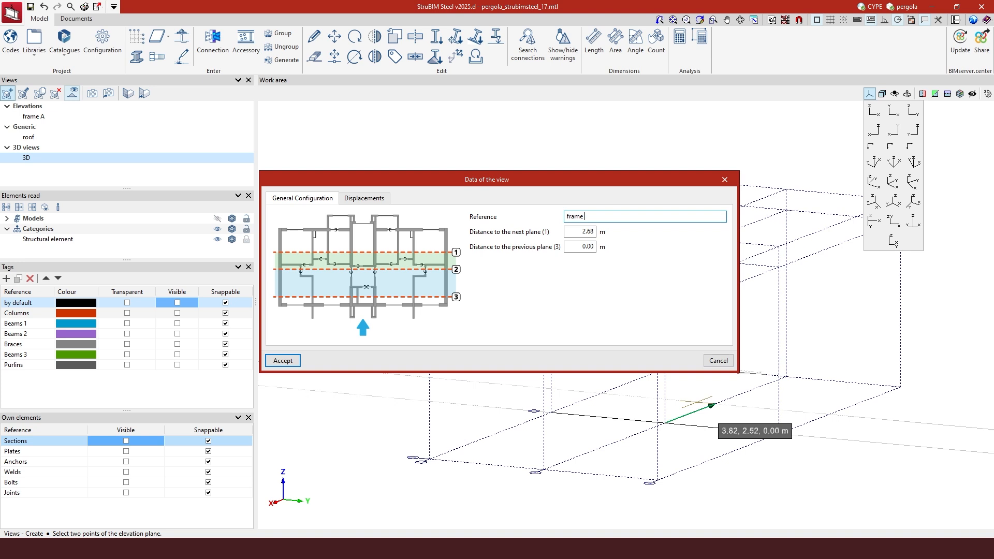
Set both plane distances to 1.00 m, create the frame B elevation, and return to 3D
key(Tab)
text(1)
key(Tab)
text(1)
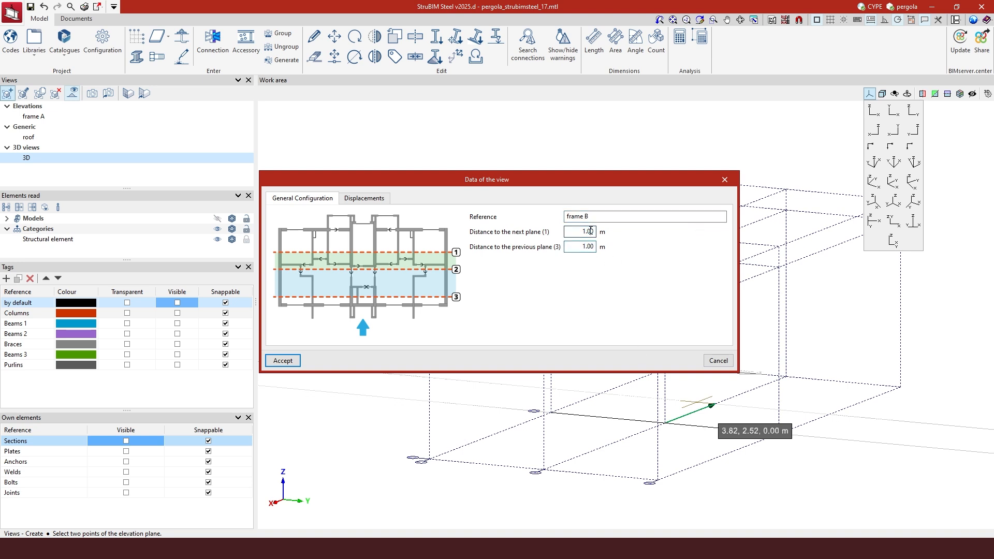
click(288, 361)
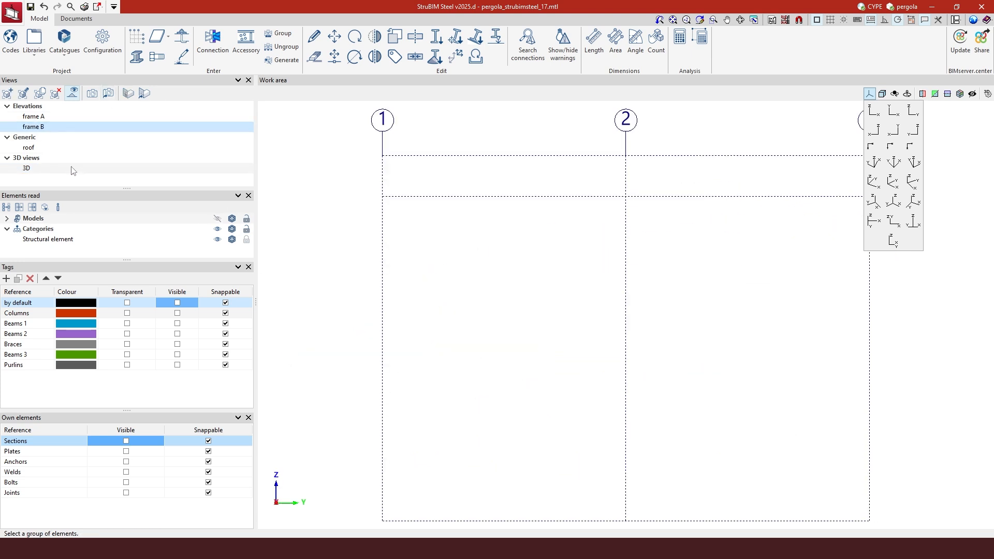
click(26, 168)
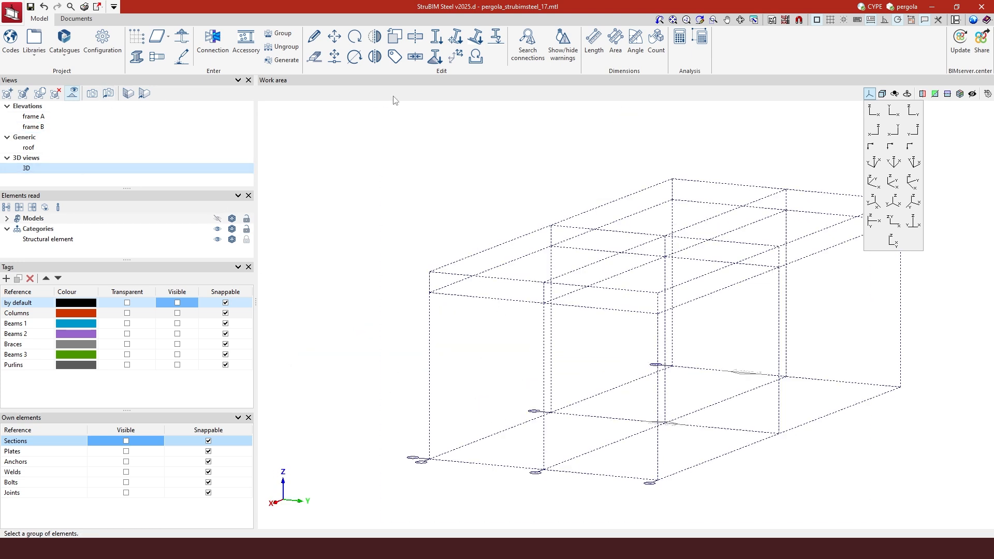
Start another elevation view and place its plane for frame C
click(7, 94)
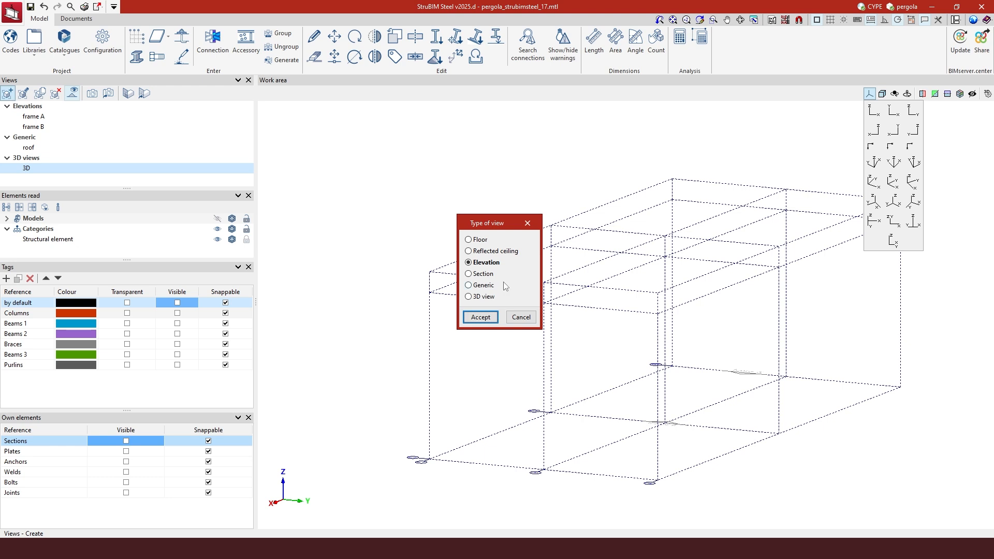
click(482, 319)
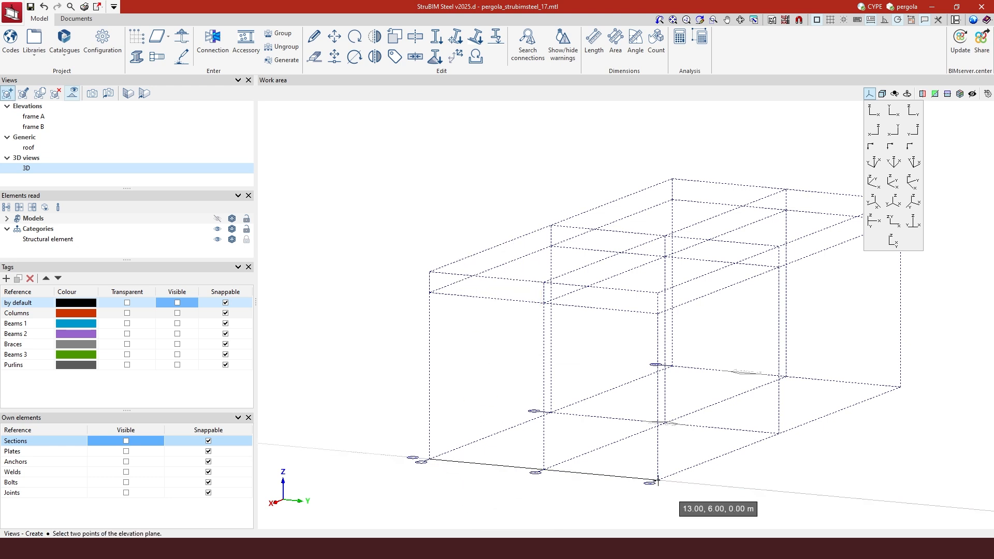
click(564, 451)
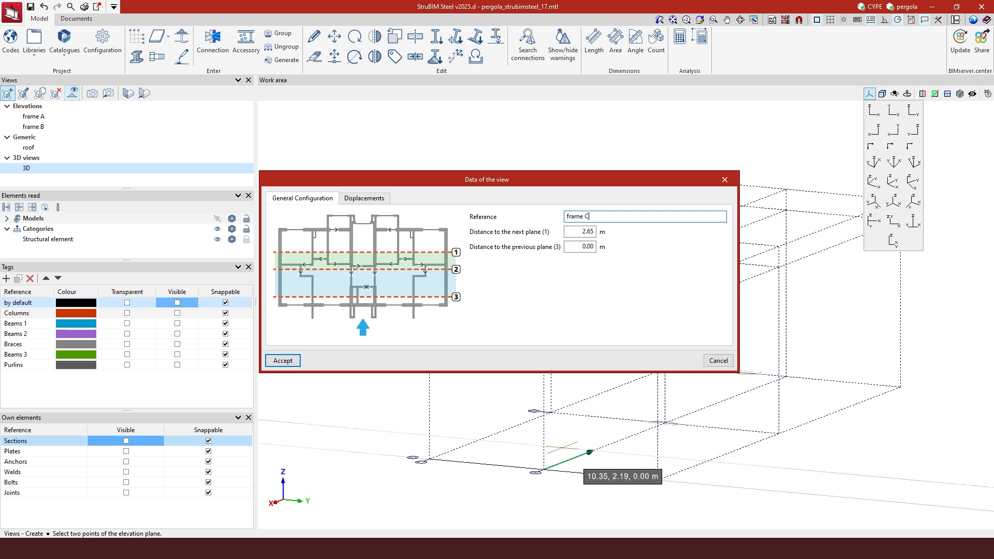
Name the elevation 'frame C' with 1.00 m next- and previous-plane distances and accept
text(frame C)
click(566, 231)
text(1)
click(580, 247)
text(1)
click(591, 232)
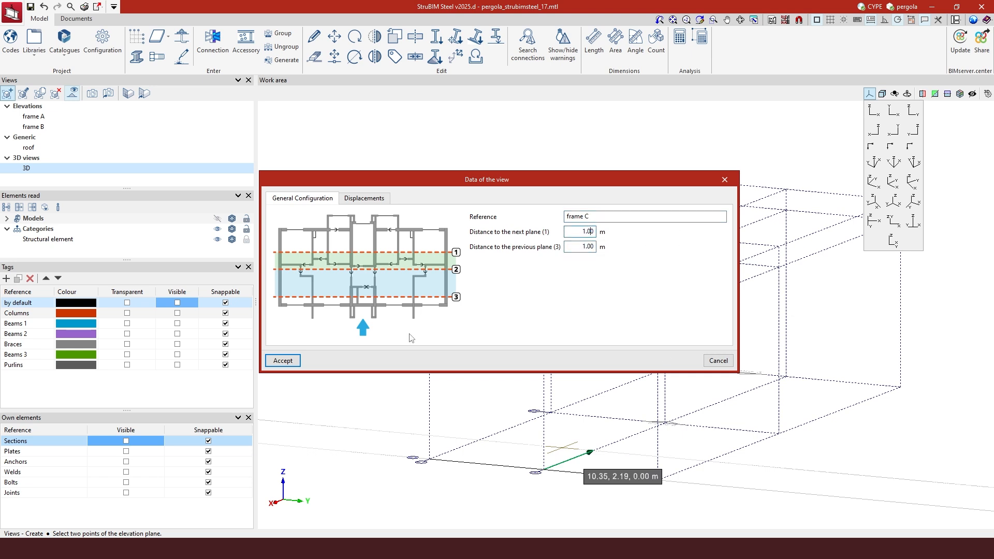
click(282, 360)
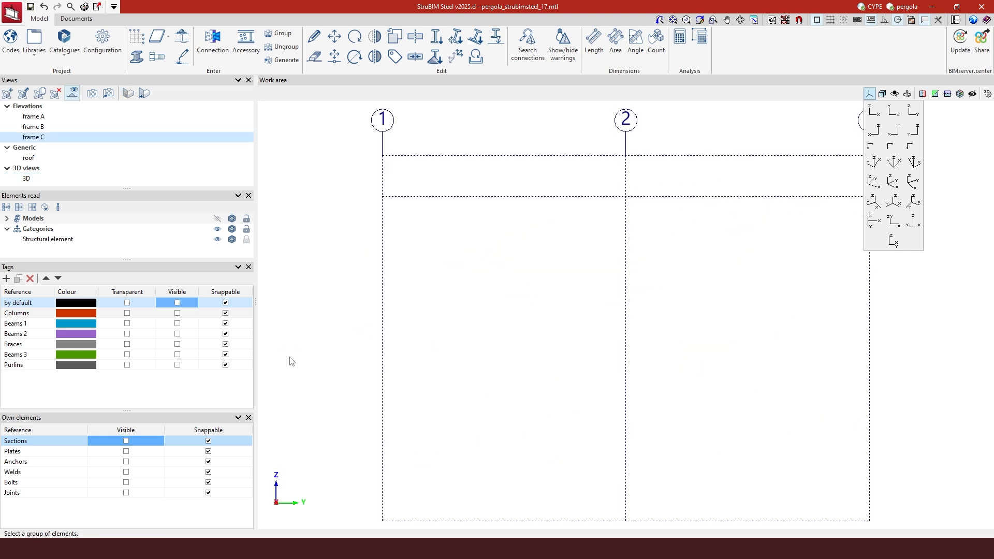
right_click(164, 294)
Select all Tags and all Own elements to make them visible again
click(185, 310)
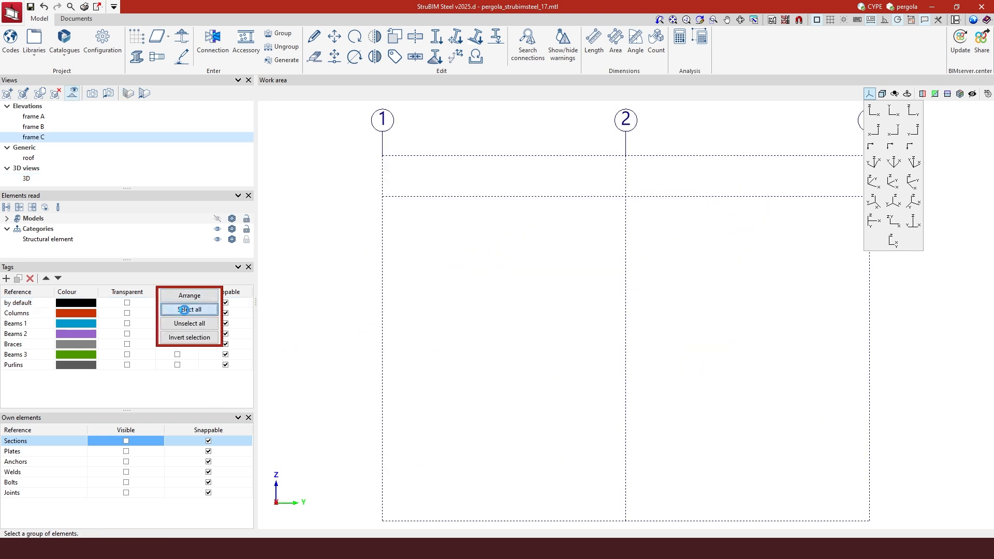
right_click(129, 428)
click(141, 449)
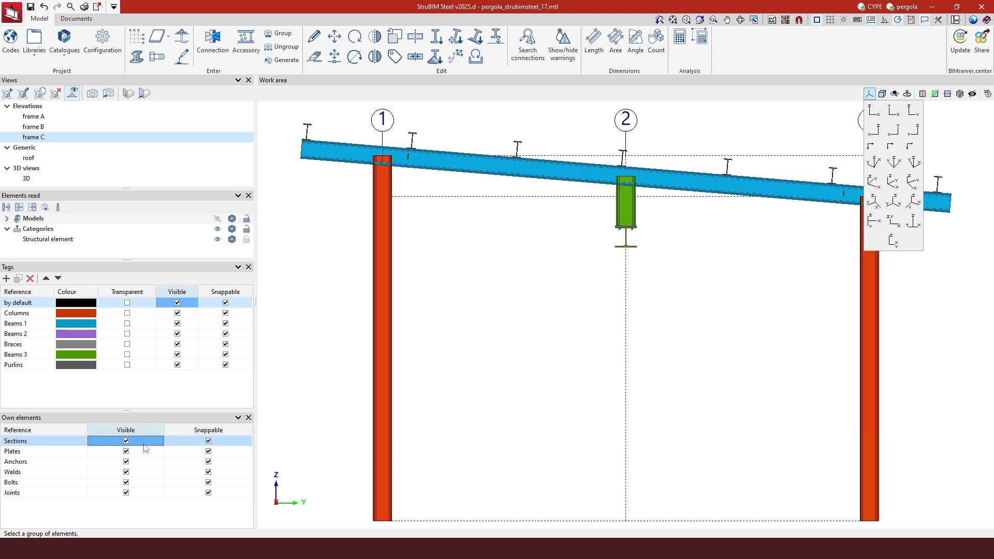
Open the frame A, B and C elevations in turn, then return to the 3D view
click(105, 117)
click(105, 127)
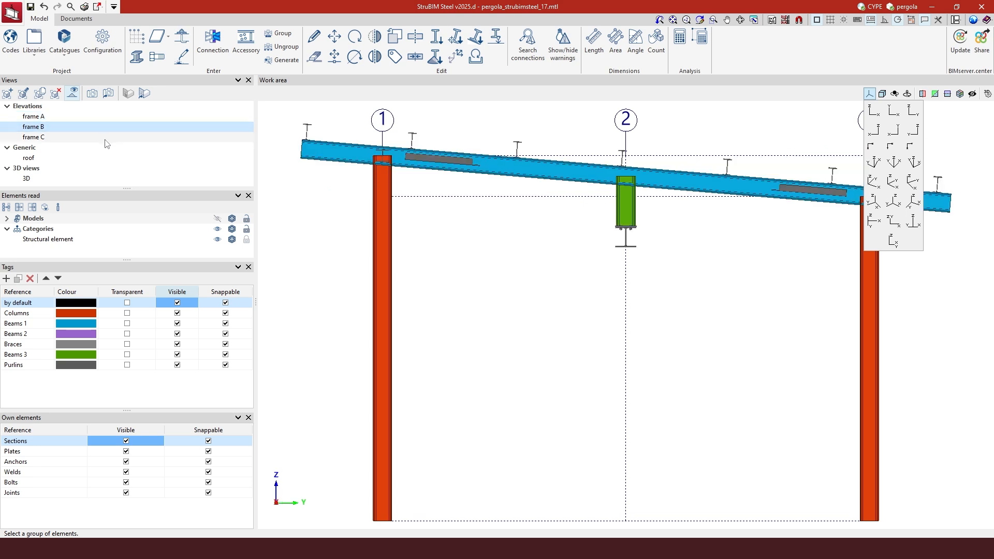
click(105, 139)
click(99, 178)
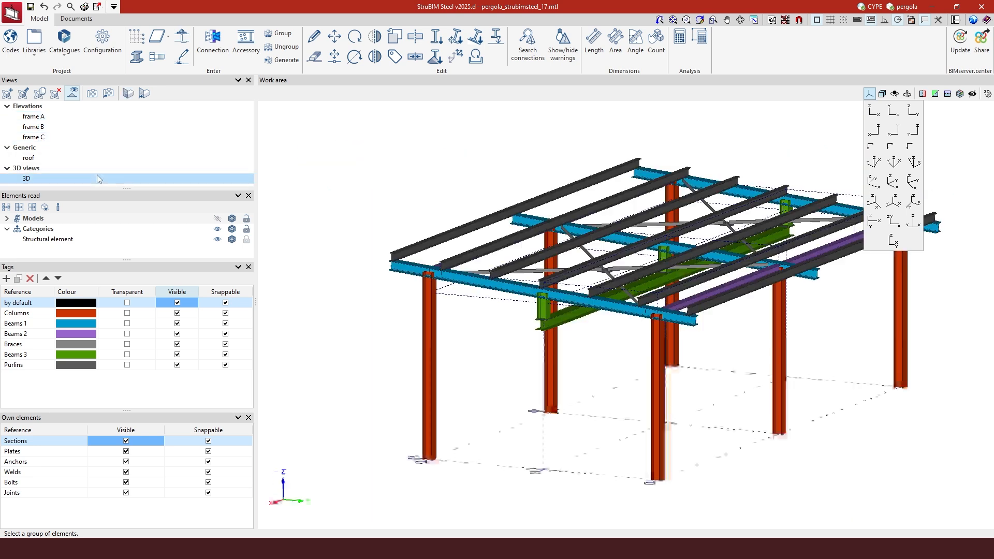
scroll(854, 328, down, 3)
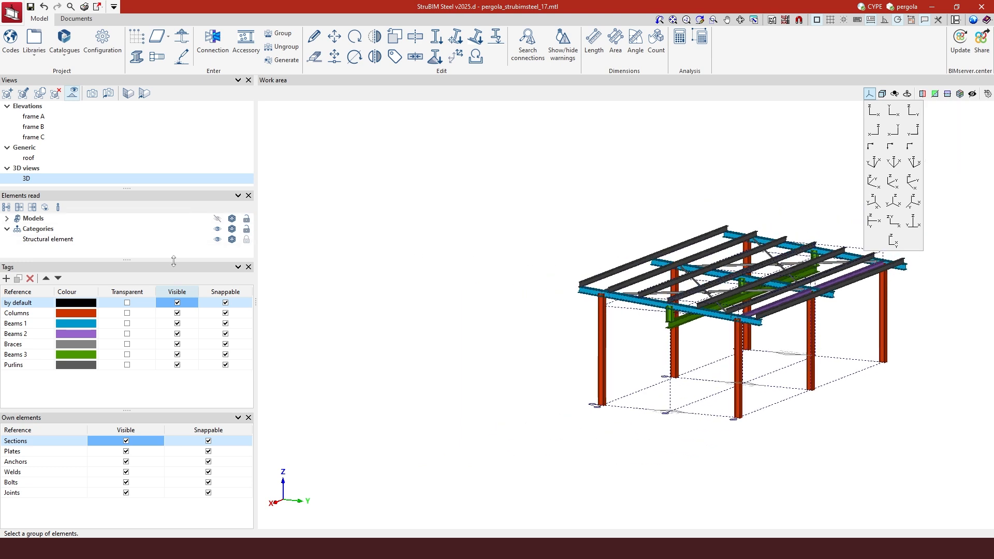
right_click(176, 297)
Unselect all Tags and all Own elements to hide them again
click(179, 326)
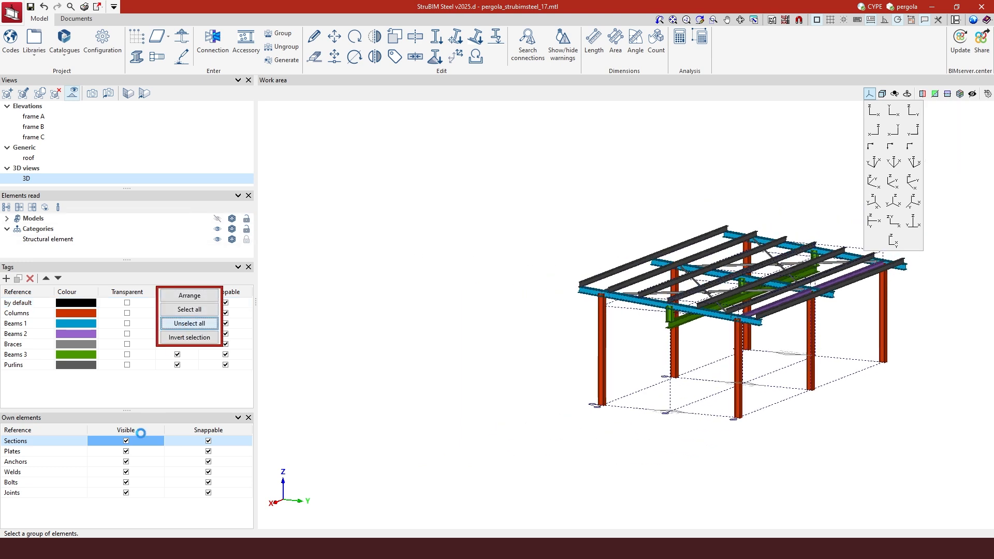
right_click(139, 430)
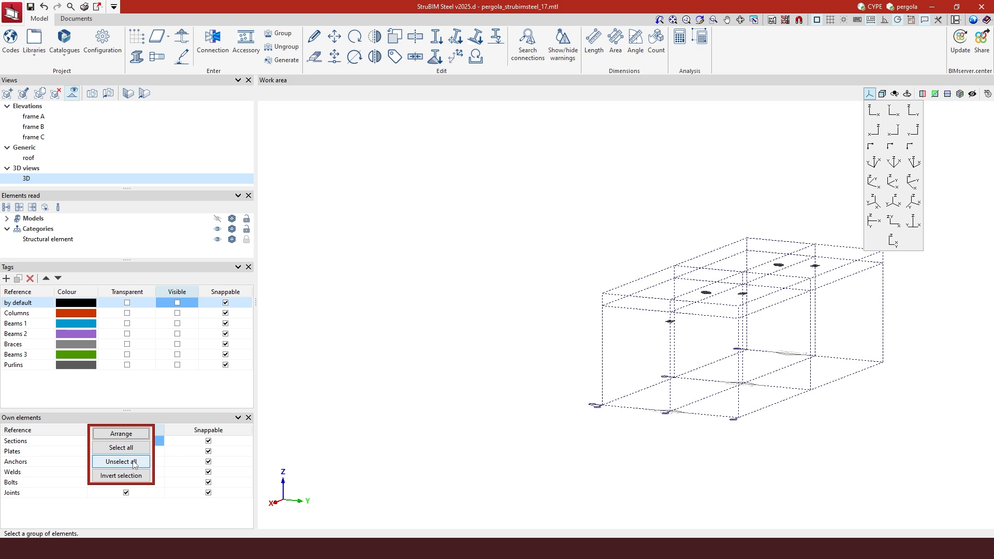
click(134, 463)
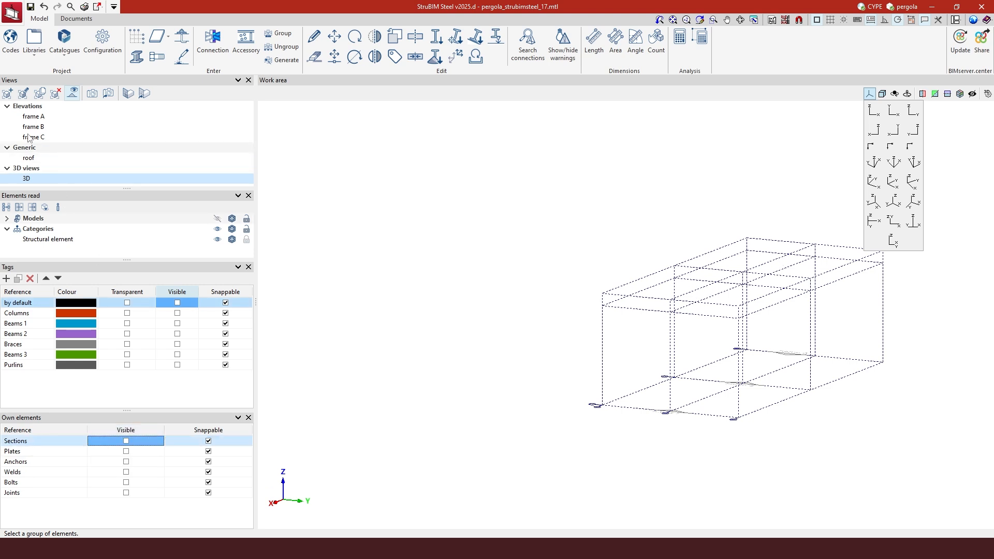
Start a new elevation view and pick its two plane points from a base node
click(7, 94)
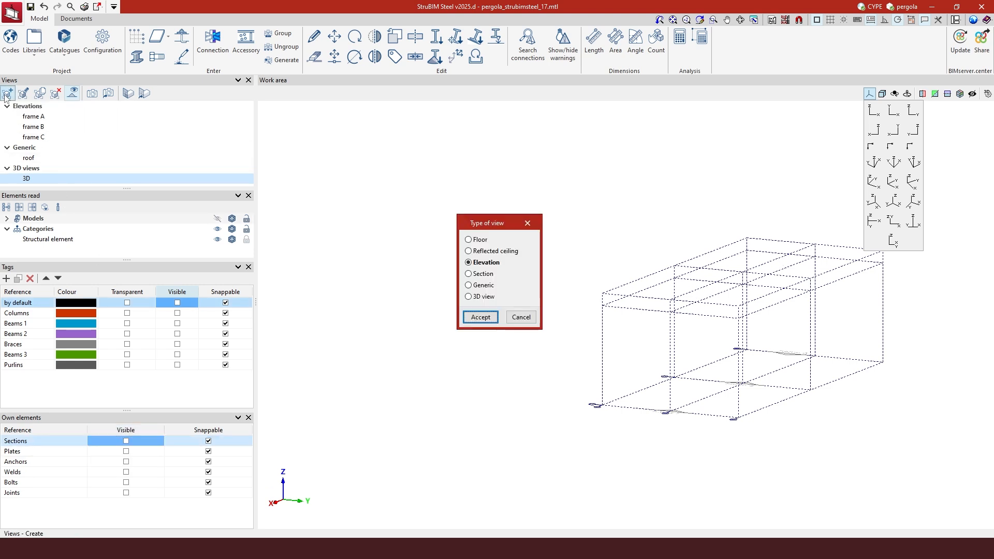
click(480, 317)
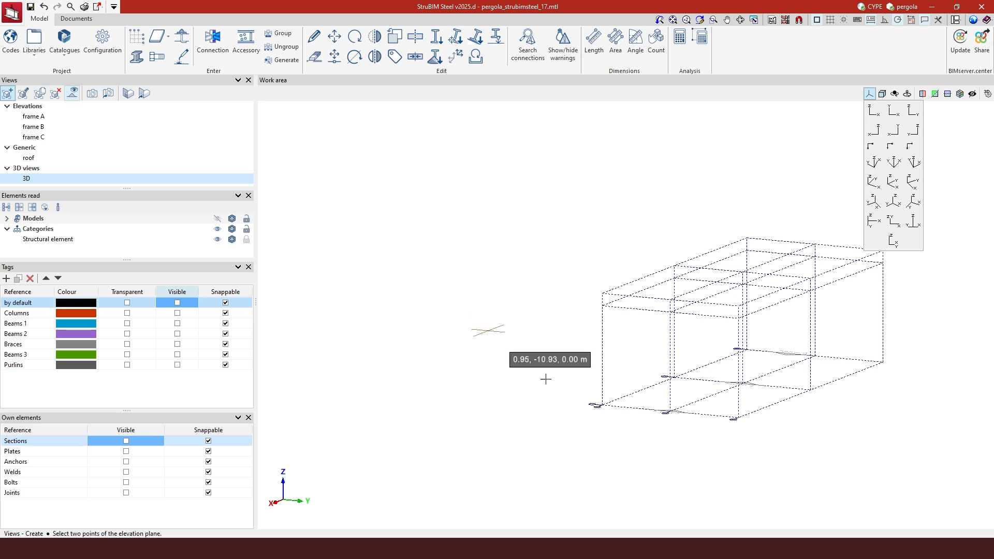
scroll(643, 408, up, 2)
scroll(644, 408, up, 3)
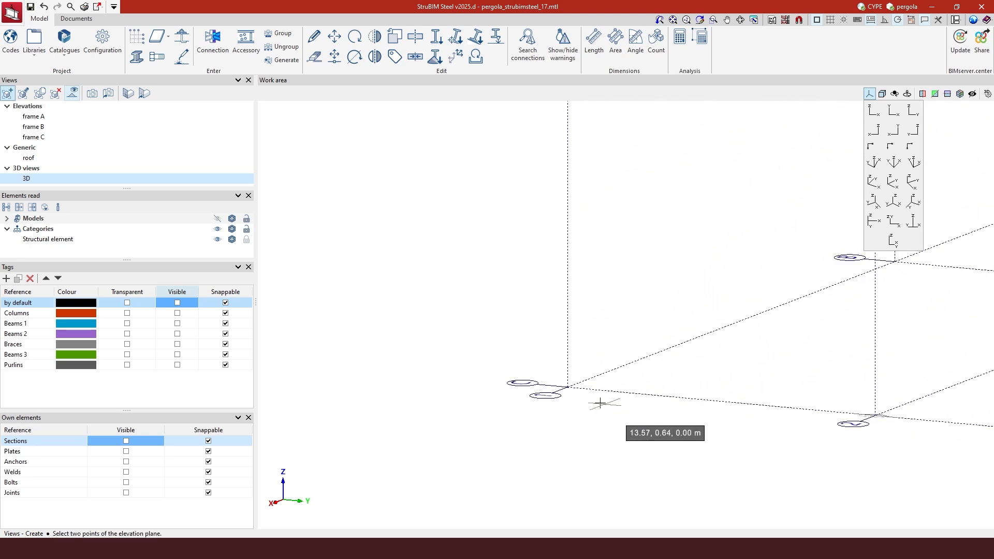
click(553, 380)
scroll(474, 385, down, 4)
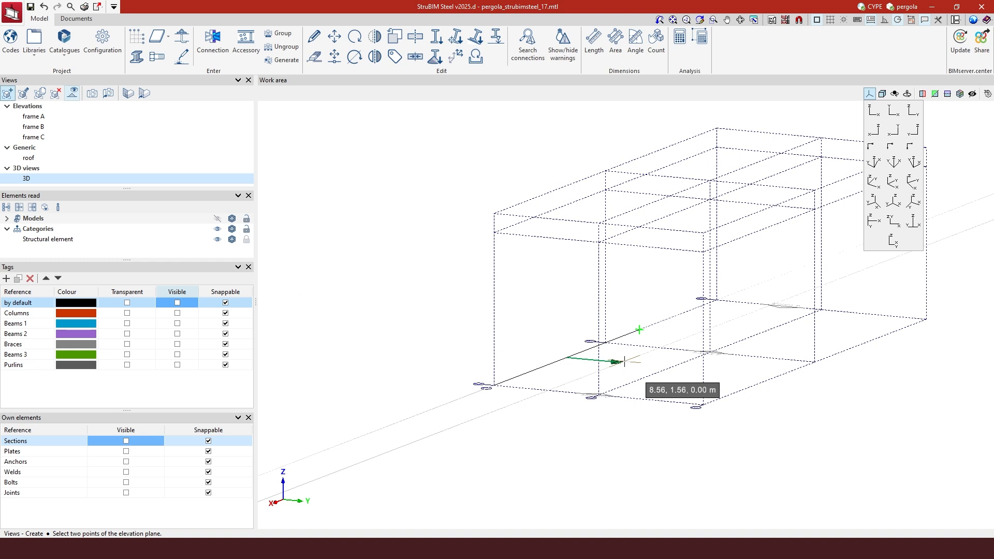
click(625, 362)
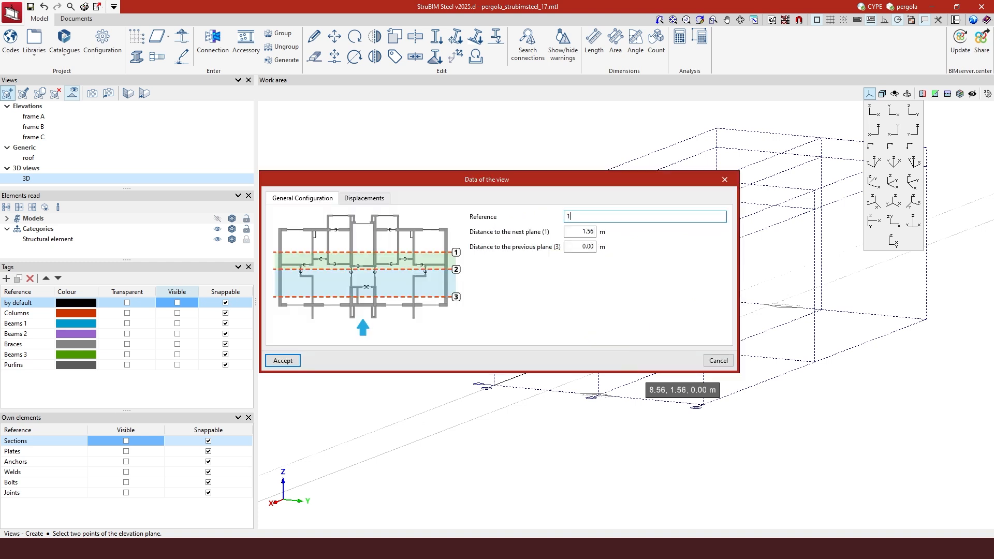
Set both plane distances to 1.00 m, create elevation view 1, and return to 3D
key(Tab)
text(1)
key(Tab)
text(1)
click(283, 361)
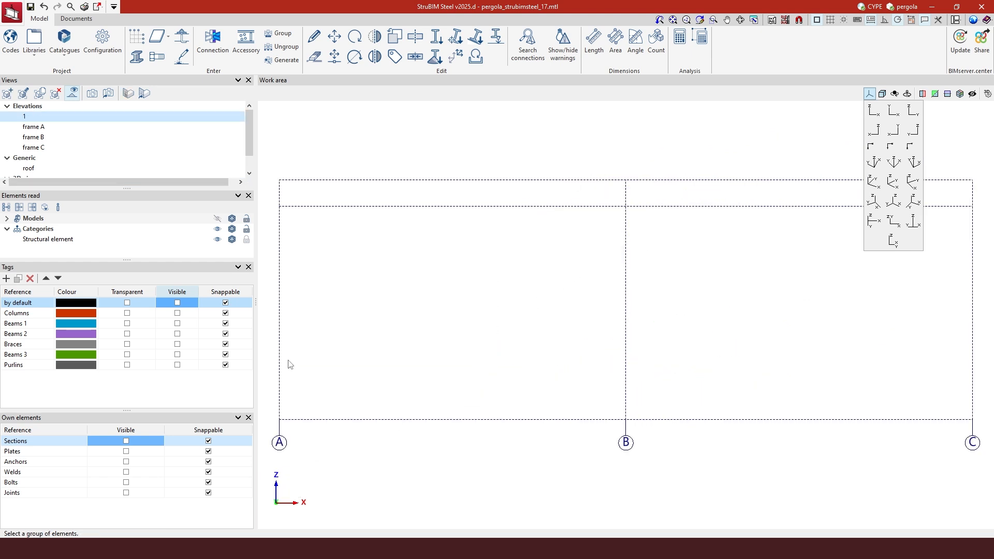
scroll(85, 170, down, 1)
click(85, 169)
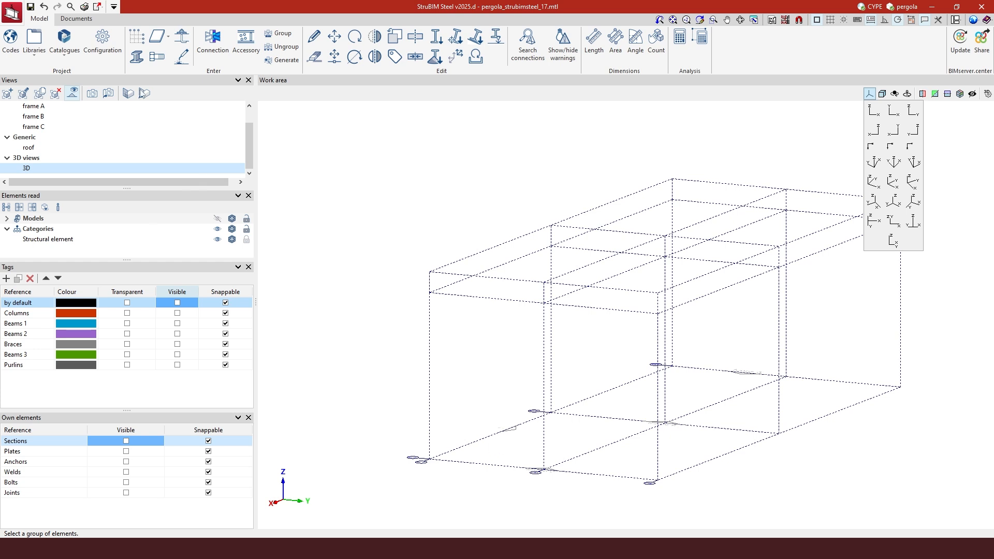
Begin an elevation view, try exact coordinate entry, then dismiss it and reposition the model
click(9, 94)
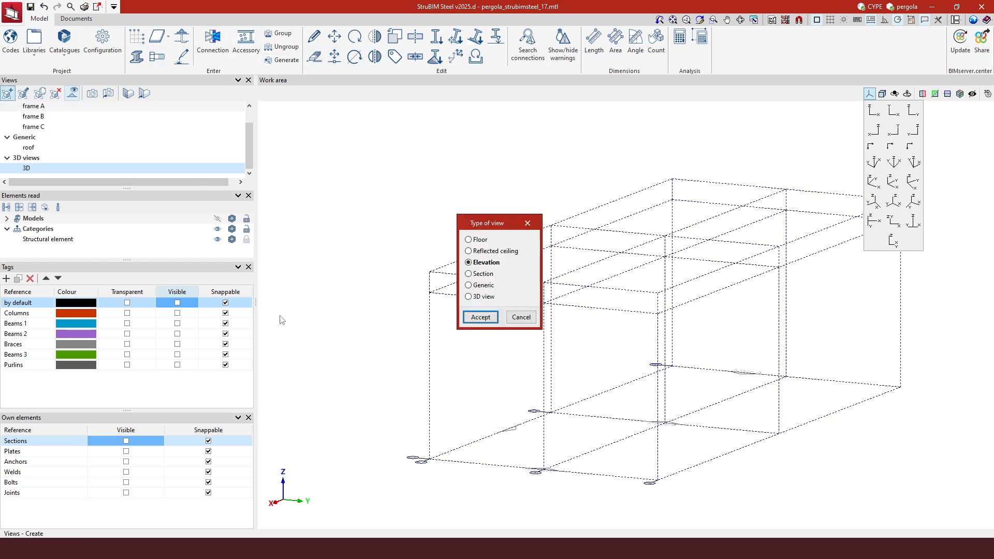
click(480, 317)
scroll(545, 470, up, 5)
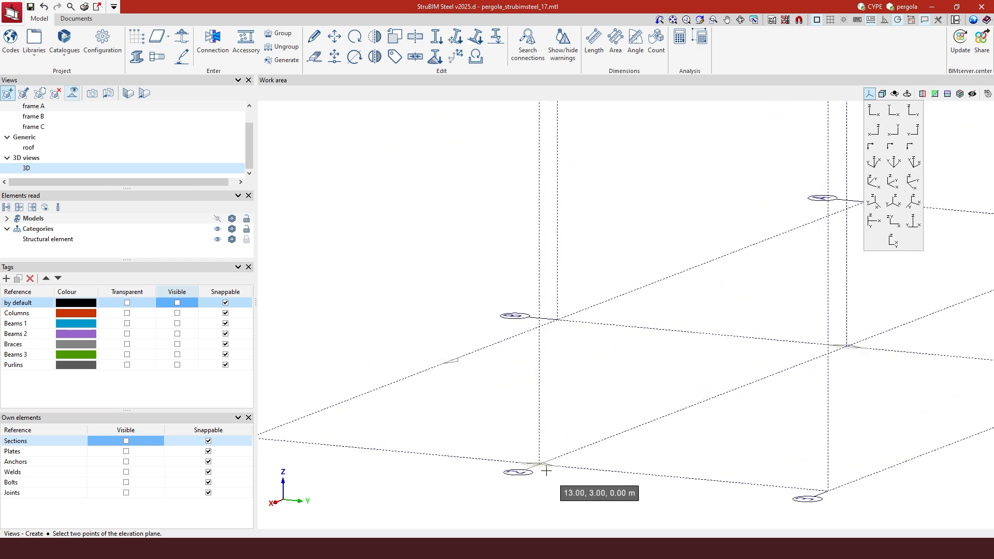
scroll(546, 471, up, 1)
key(shift)
middle_drag(546, 470, 547, 475)
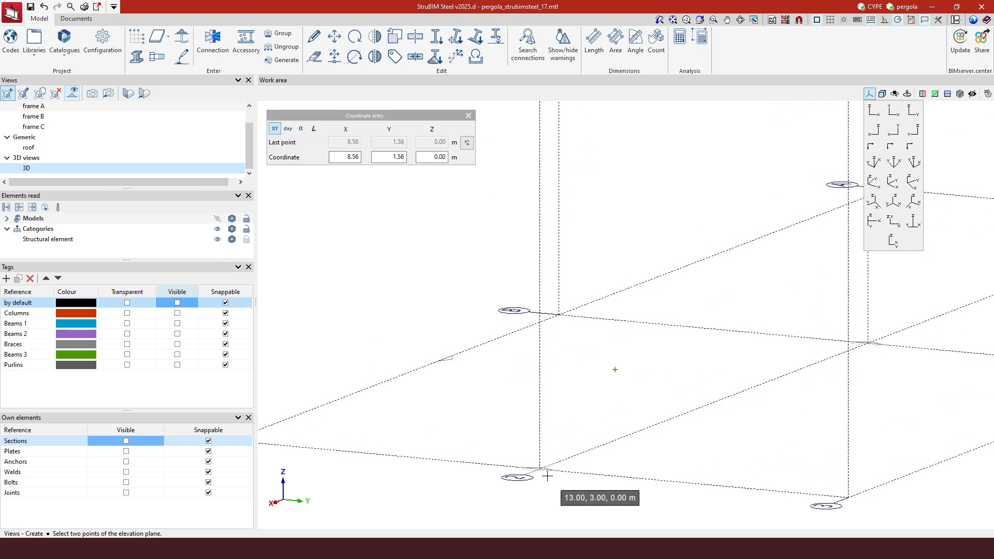
click(469, 117)
scroll(538, 334, down, 3)
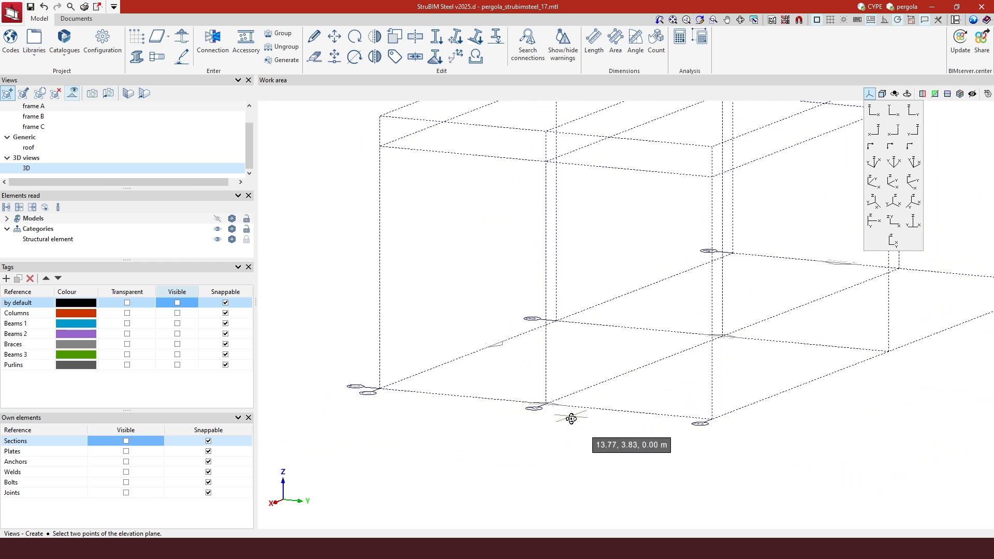
scroll(539, 328, up, 3)
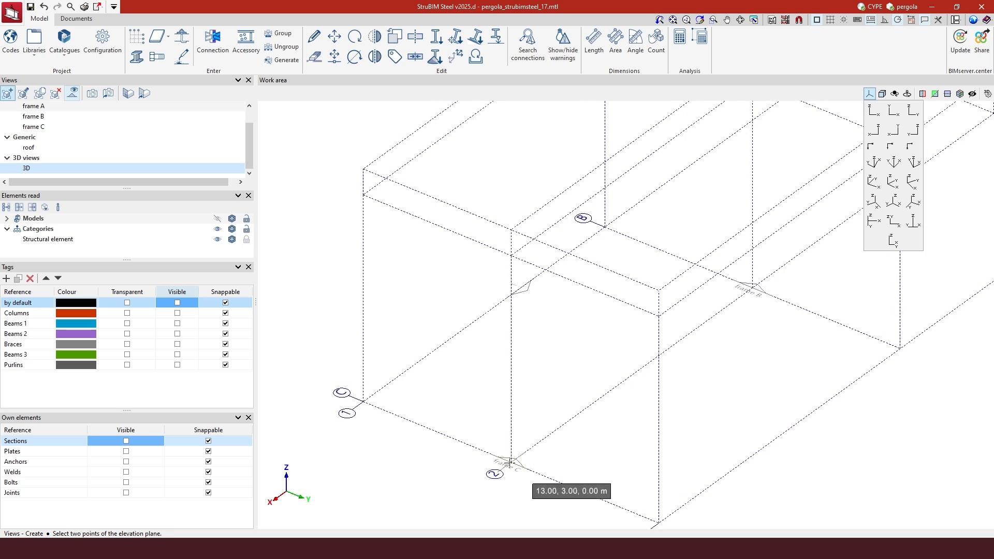
scroll(514, 461, up, 2)
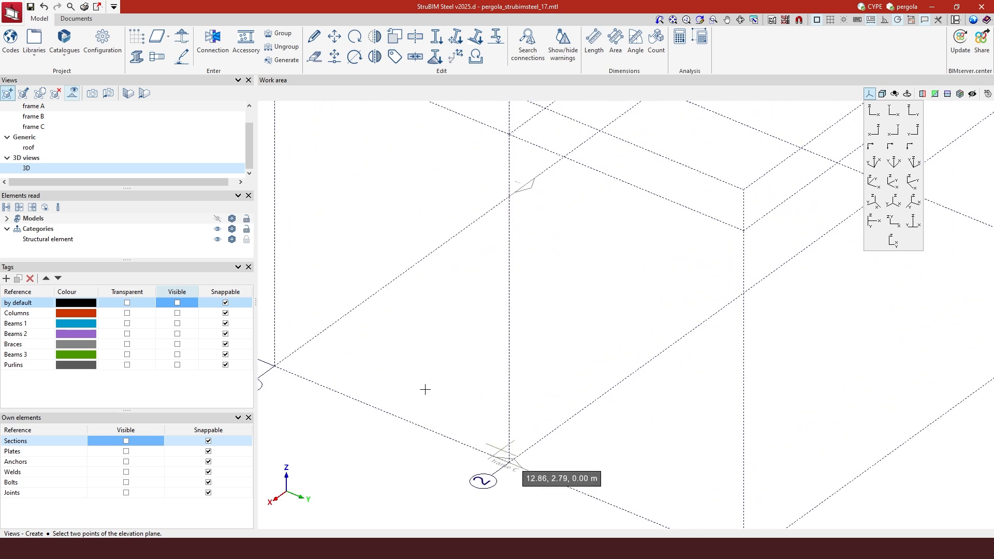
Start a new elevation with its plane from node 13, 3, 0 and a viewing direction
click(9, 95)
click(479, 317)
click(510, 460)
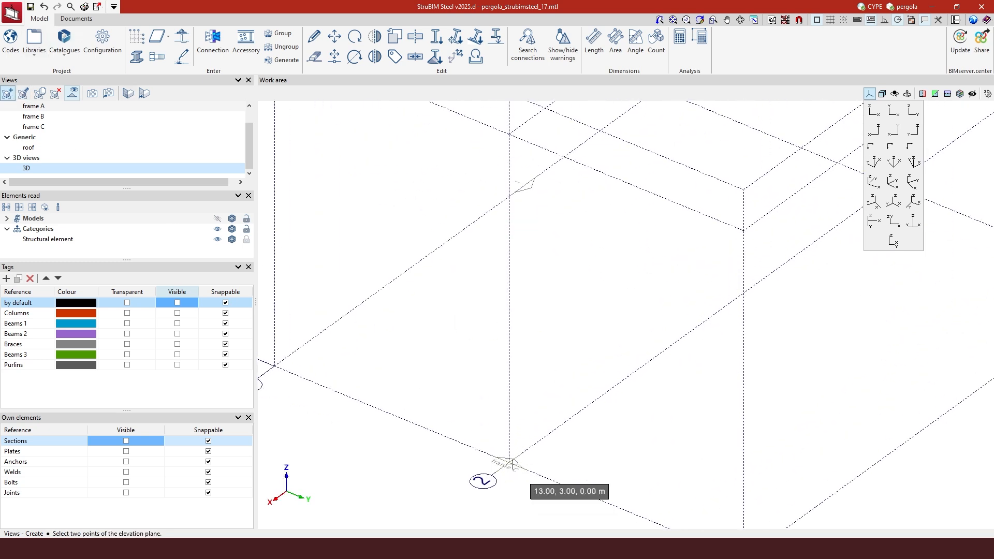
click(669, 348)
click(572, 327)
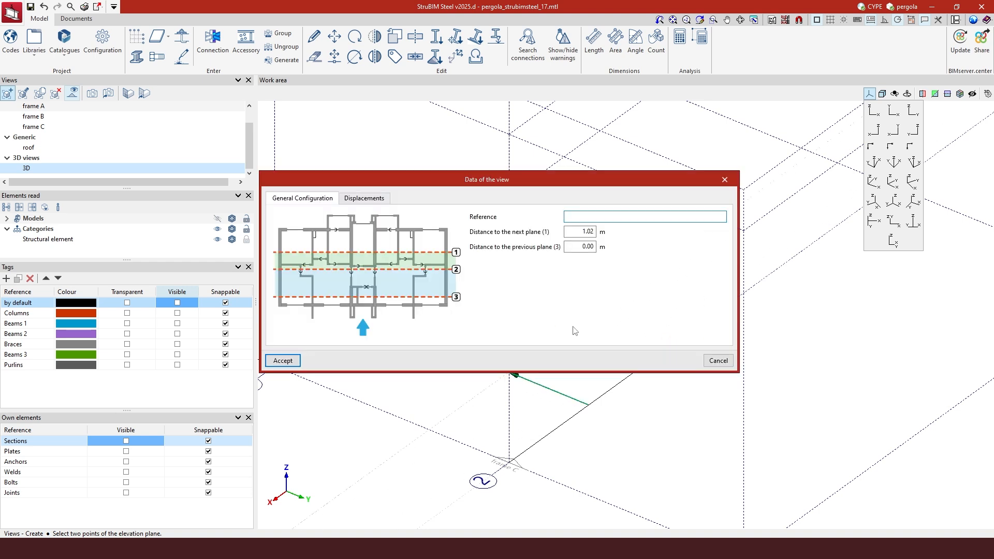
Set both plane distances to 1.00 m, create elevation view 2, and return to 3D
key(Tab)
text(1)
key(Tab)
text(1)
click(282, 360)
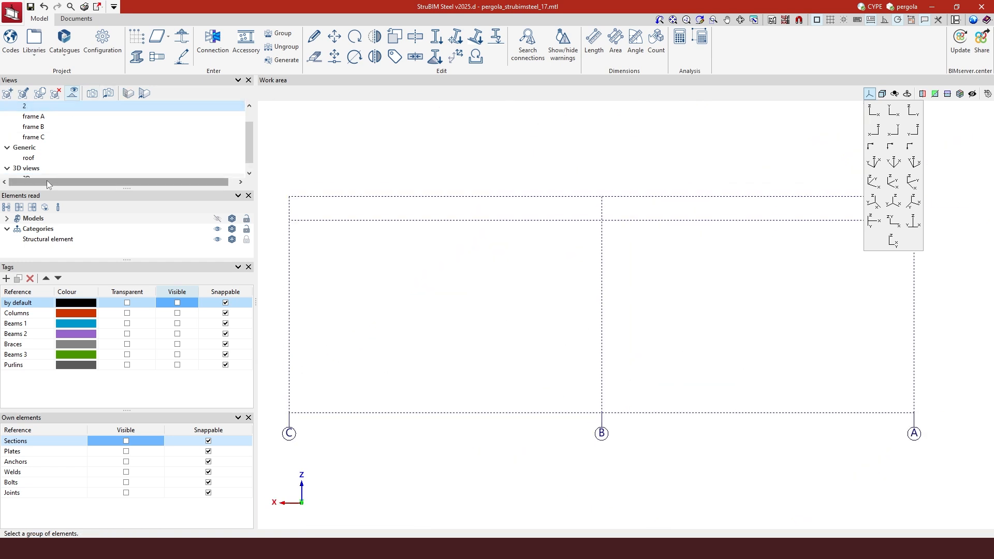
scroll(52, 171, down, 1)
click(54, 168)
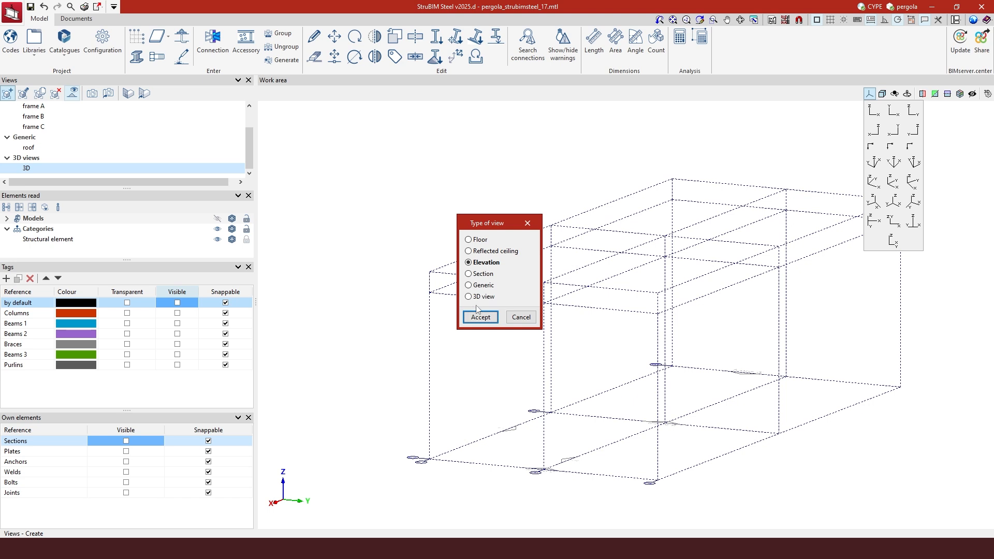
Create elevation view 3 with its plane from node 13, 6, 0 and accept the 1.00 m distance
click(480, 317)
scroll(673, 484, up, 5)
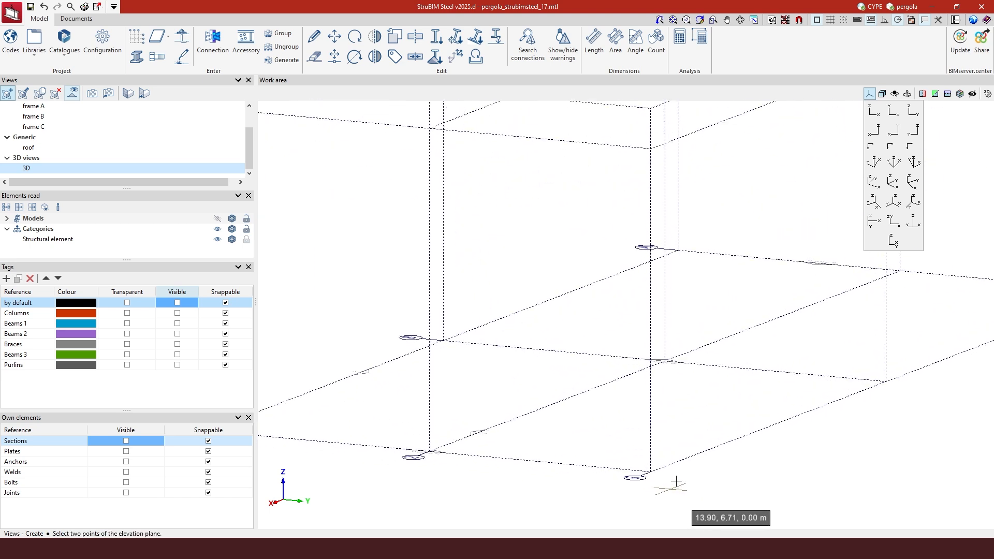
scroll(719, 451, down, 4)
scroll(667, 469, up, 3)
scroll(662, 469, up, 2)
click(618, 418)
scroll(492, 440, down, 2)
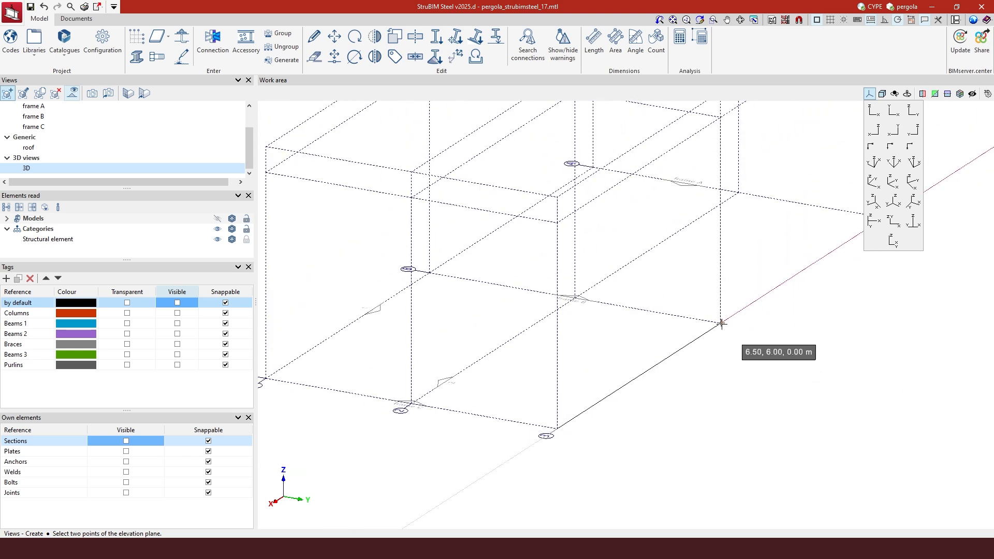
click(570, 350)
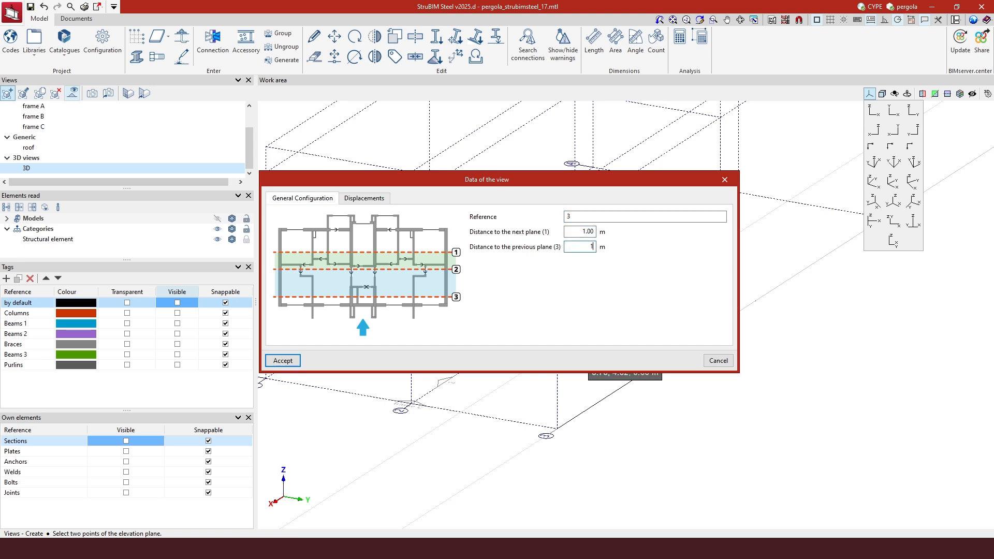
click(284, 361)
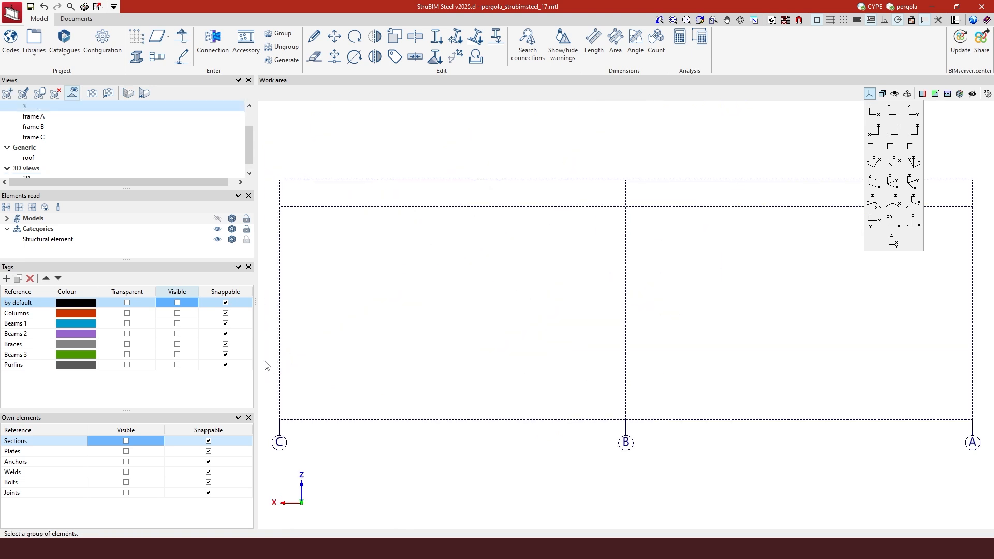
Make every tag and own-element category visible, then orbit to an oblique view of the pergola
right_click(181, 293)
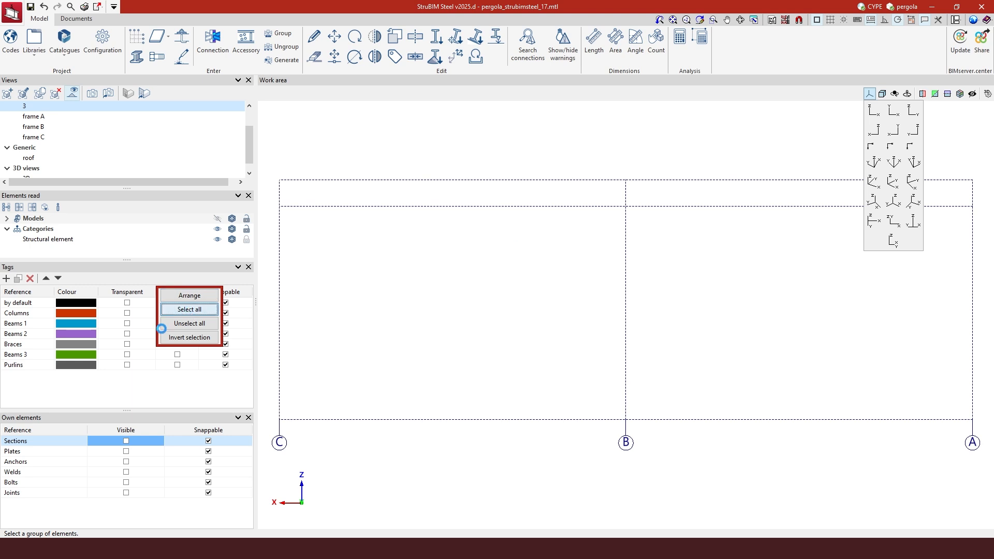
right_click(131, 427)
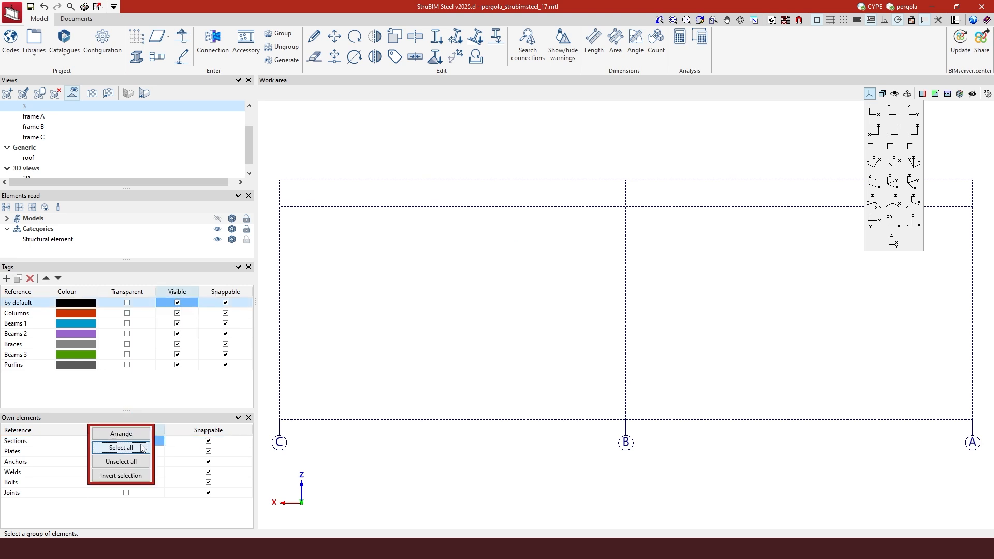
click(121, 447)
scroll(495, 395, down, 1)
shift+middle_drag(487, 382, 589, 398)
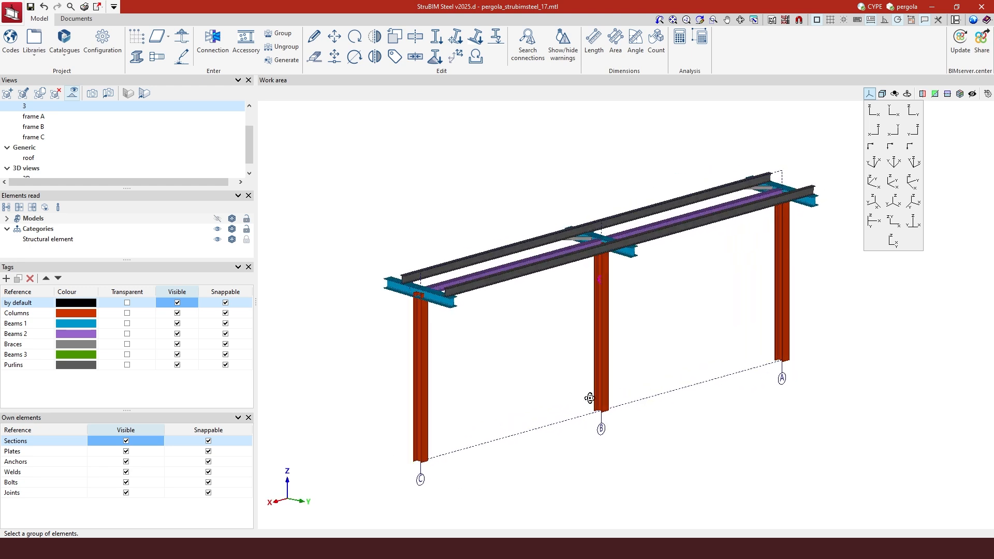
scroll(83, 126, up, 1)
Inspect elevation views 1 and 2, orbiting each into an oblique 3D view
click(85, 119)
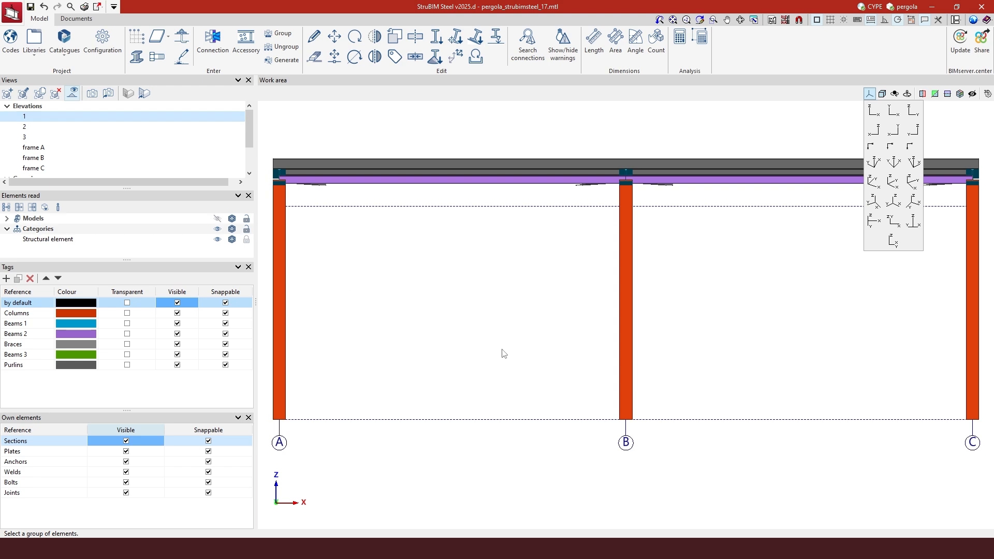
mouse_move(461, 356)
shift+middle_down()
mouse_move(598, 363)
mouse_move(471, 340)
shift+middle_up()
click(78, 126)
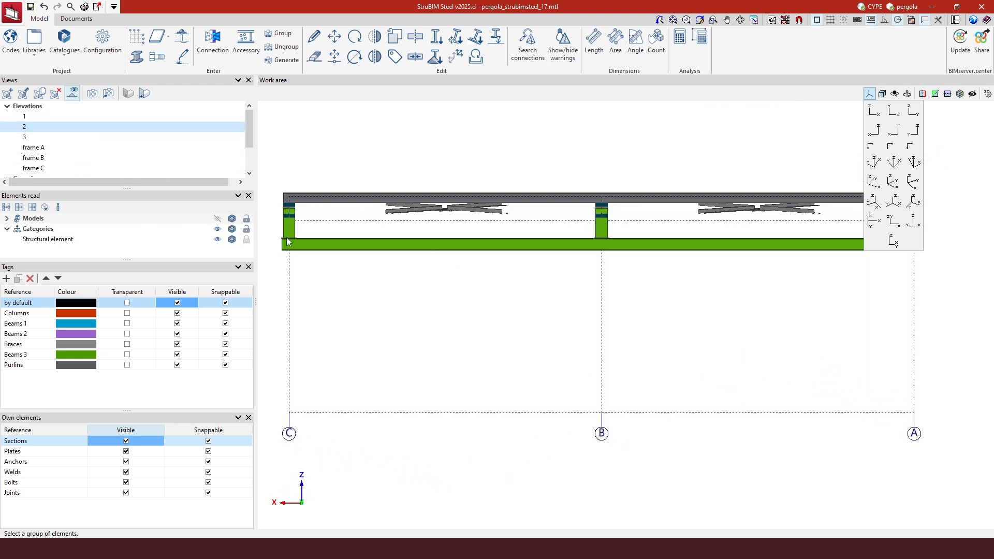
shift+middle_drag(431, 301, 485, 305)
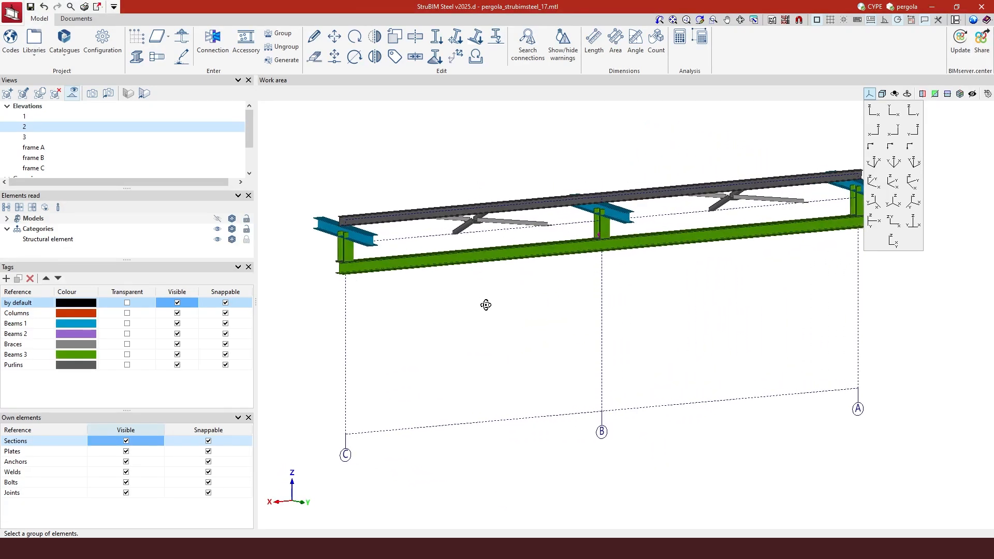
Check the frame A, frame B and frame C elevations in turn
click(34, 147)
click(46, 157)
click(34, 168)
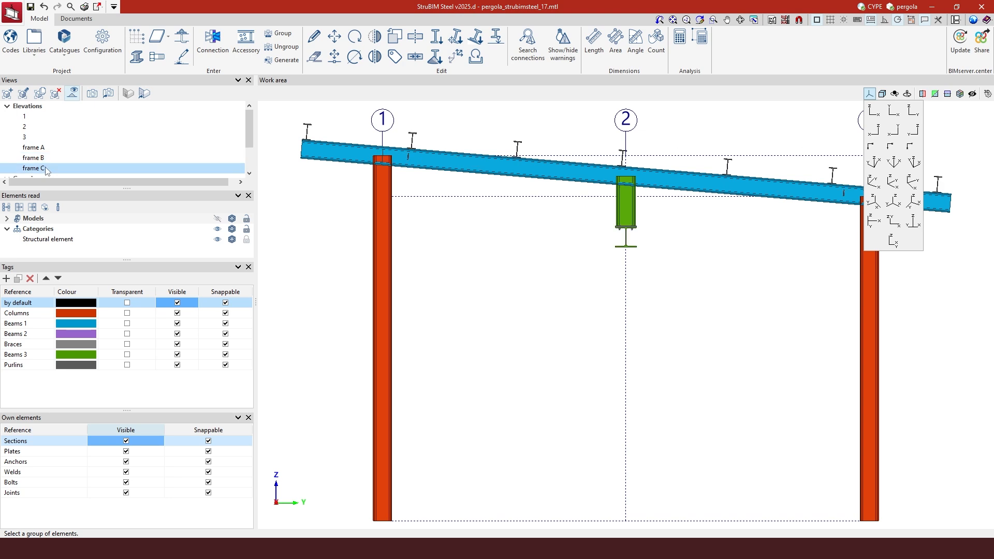
scroll(47, 163, down, 2)
View the roof from directly above, then return to the full 3D pergola view
click(49, 158)
scroll(513, 409, down, 3)
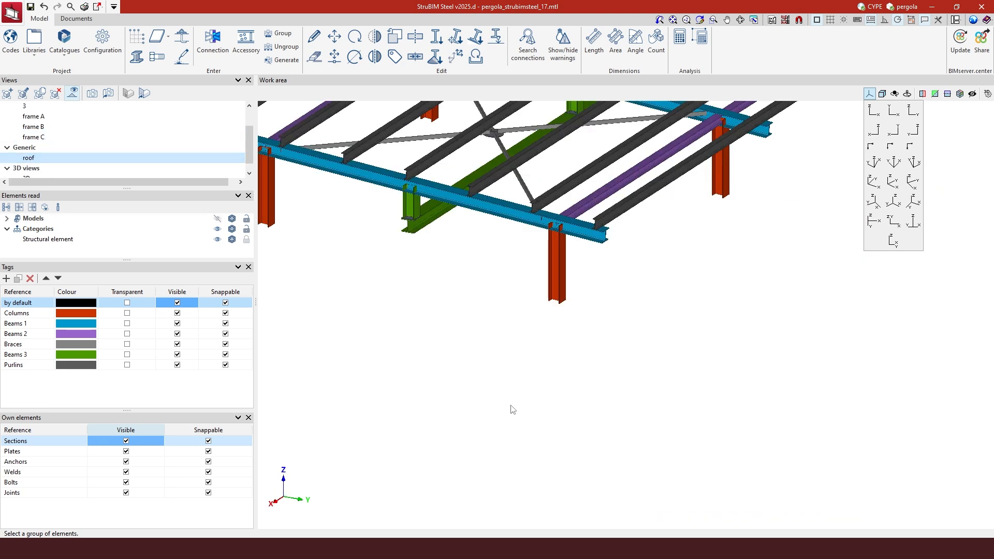
click(893, 111)
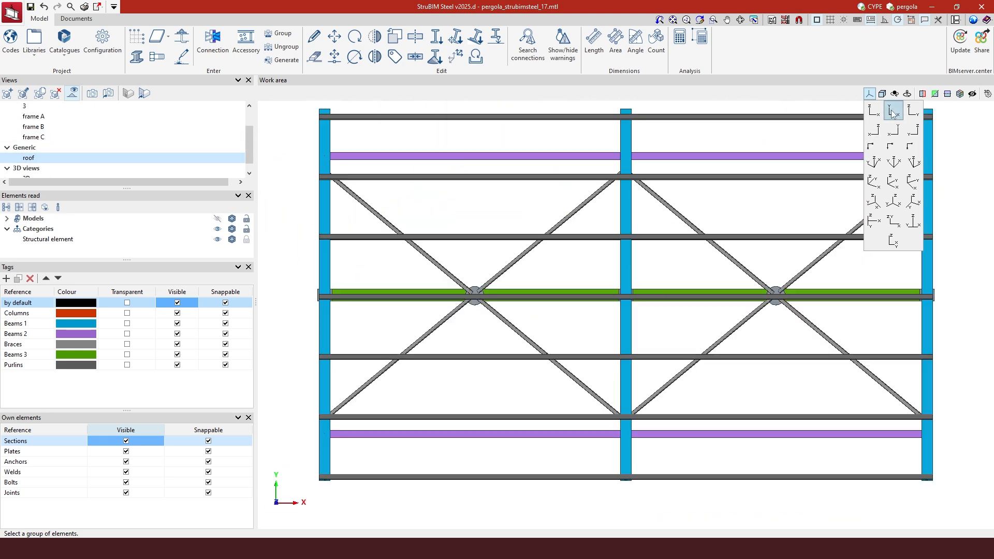
scroll(58, 175, down, 1)
click(62, 169)
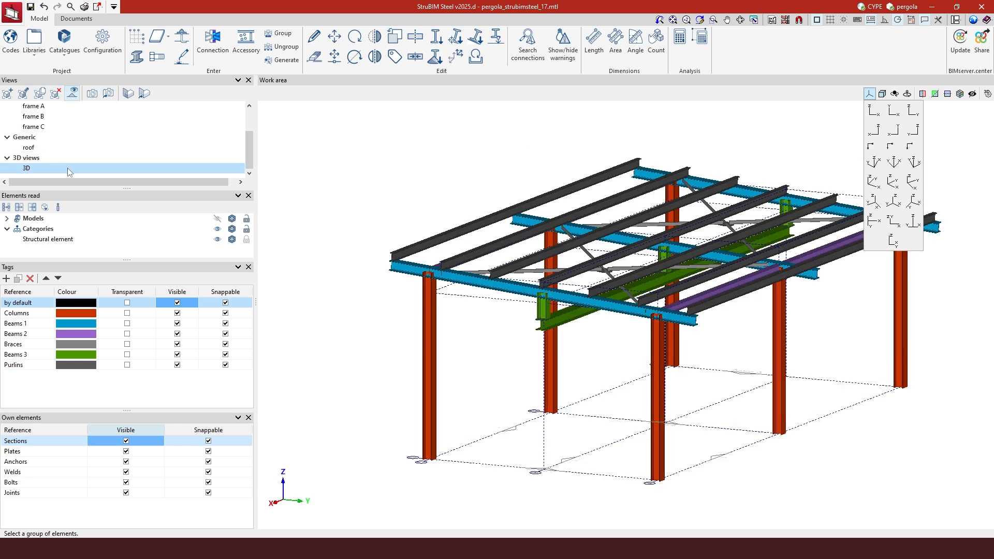